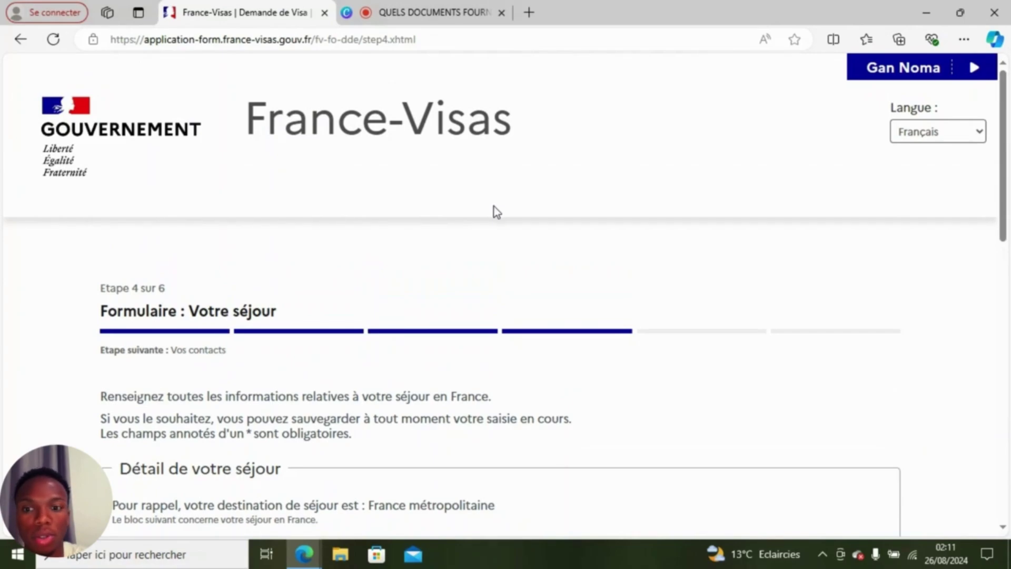
pyautogui.scroll(-2, 449, 199)
pyautogui.scroll(2, 410, 190)
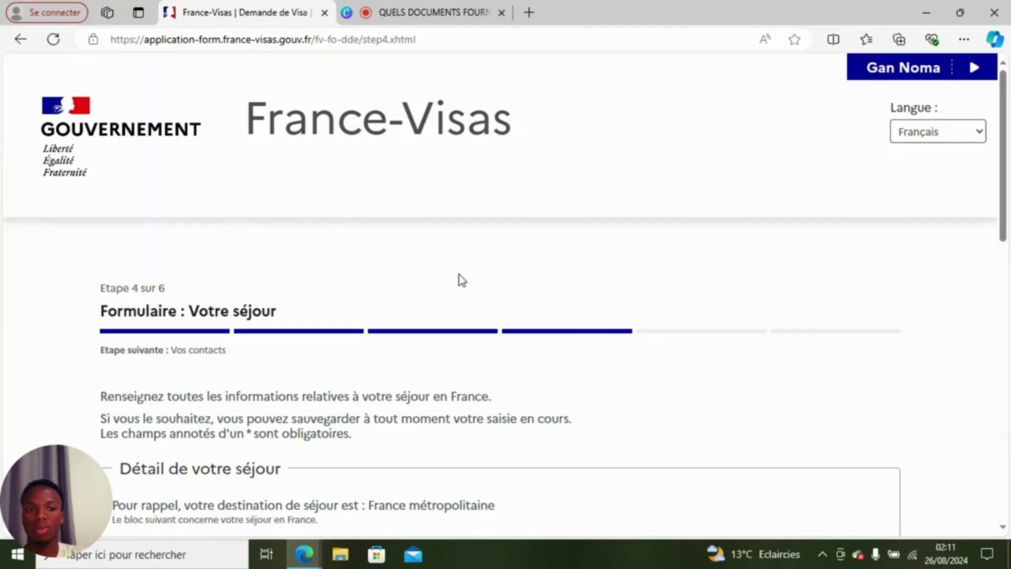
pyautogui.scroll(-5, 478, 277)
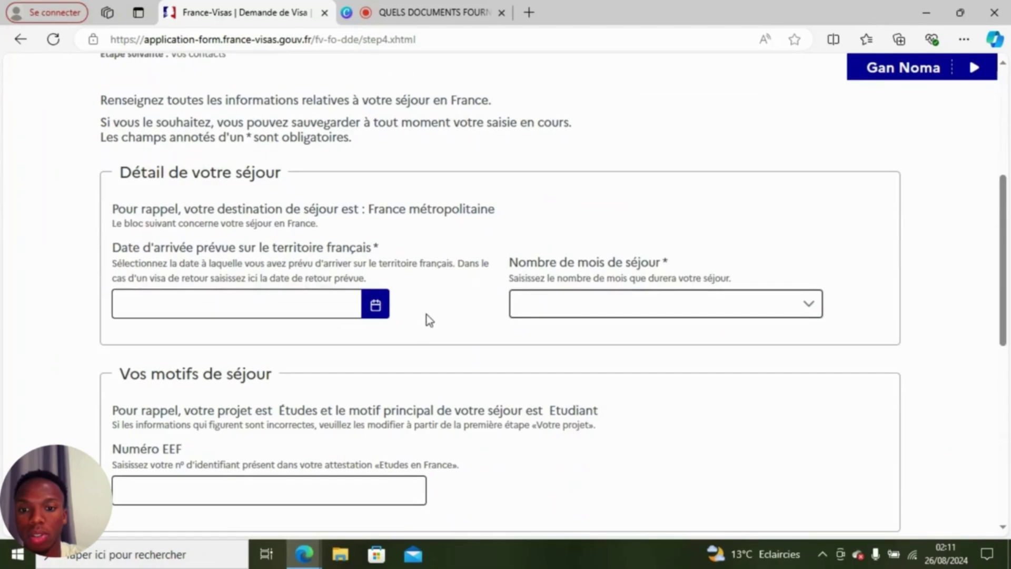
pyautogui.scroll(4, 436, 274)
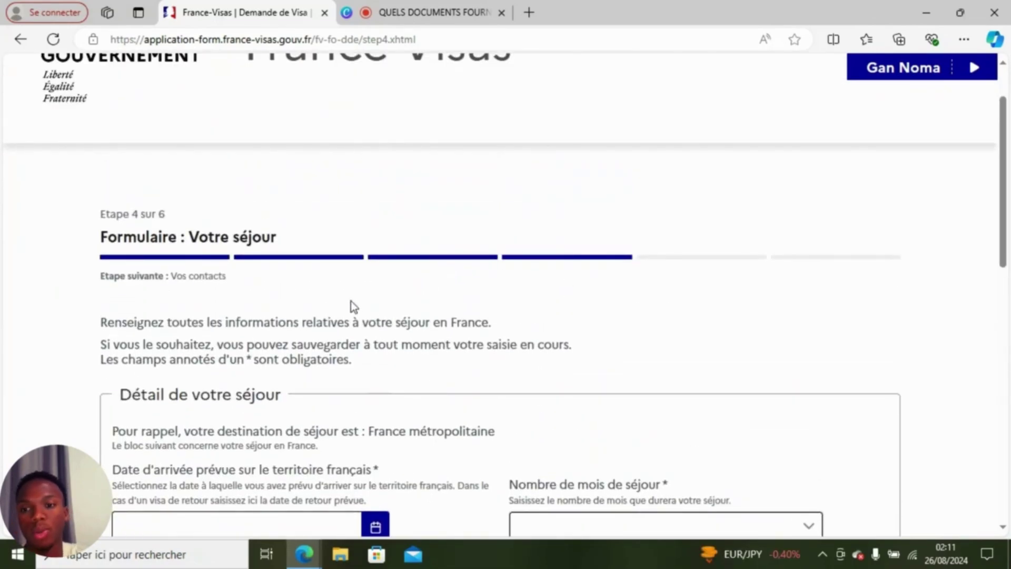
pyautogui.scroll(2, 221, 276)
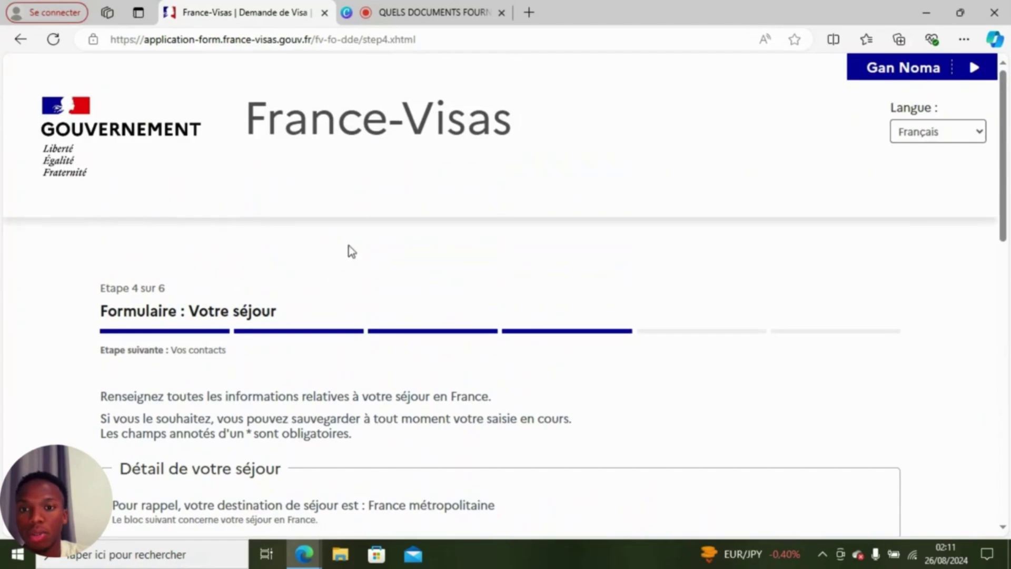
# Set the planned arrival date in France to 16/09/2024 and the length of stay to "Supérieure à un an".
pyautogui.scroll(-2, 347, 258)
pyautogui.scroll(-1, 343, 279)
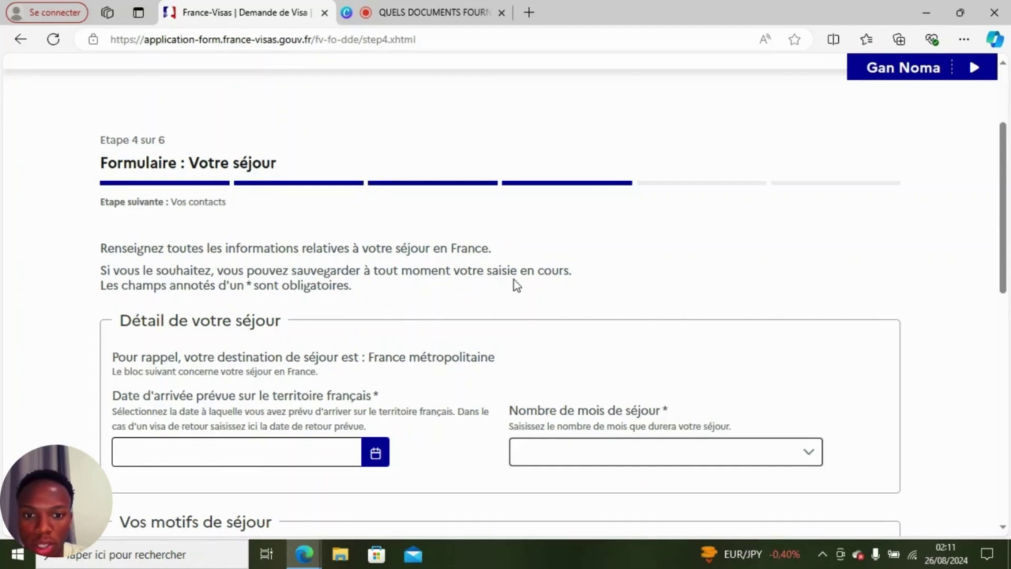
pyautogui.scroll(-1, 429, 350)
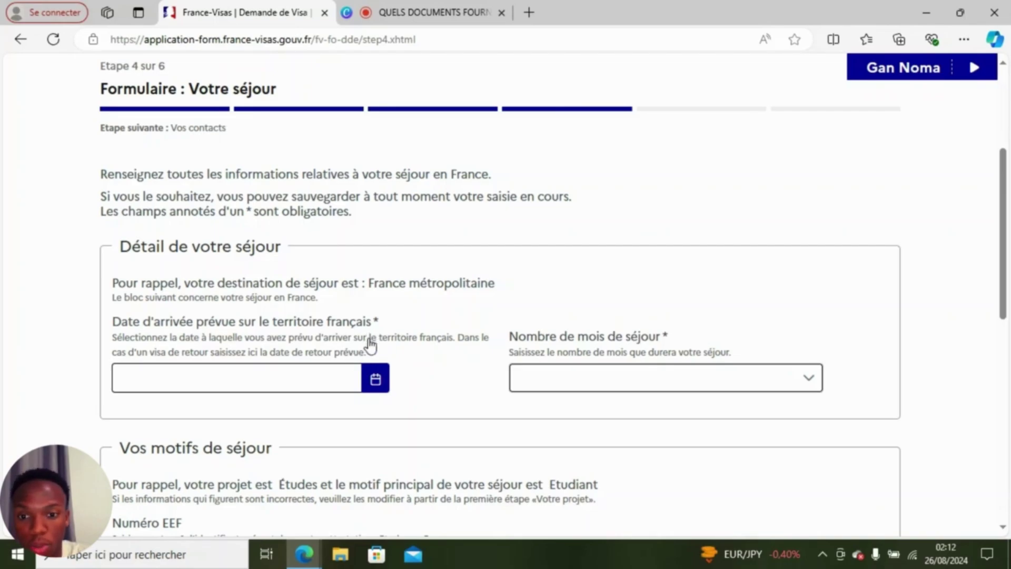
pyautogui.click(340, 377)
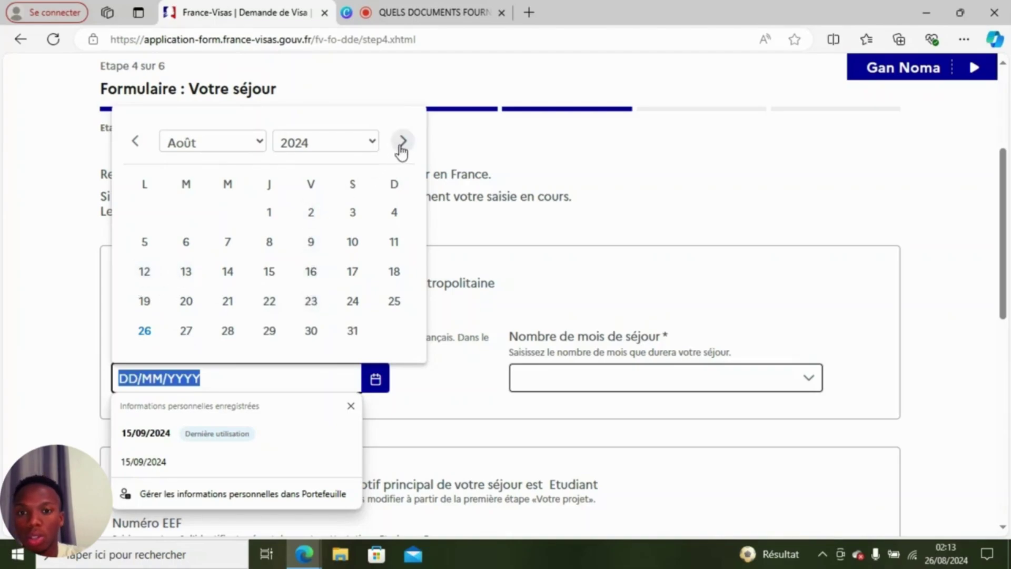
pyautogui.click(254, 143)
pyautogui.click(192, 344)
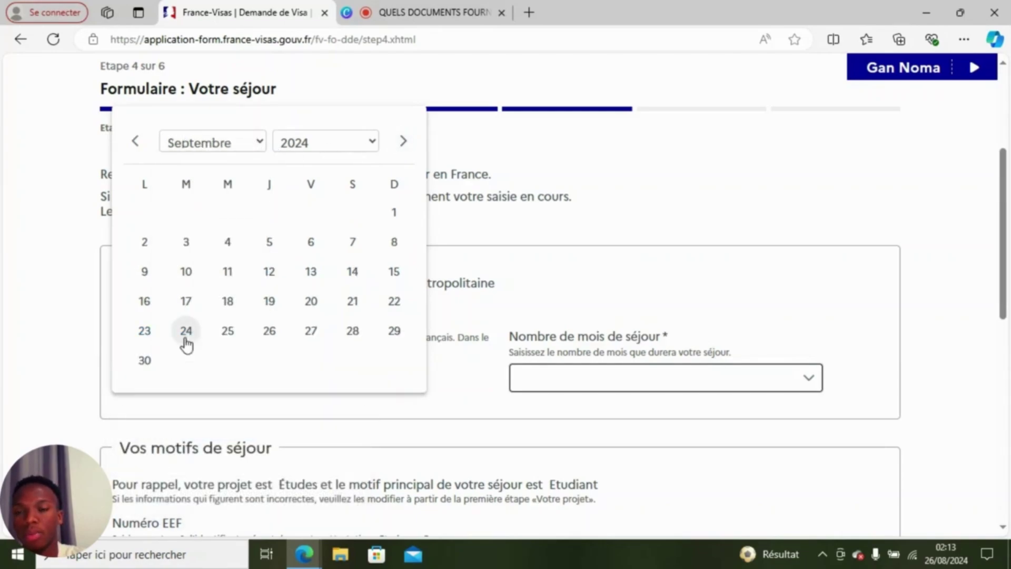
pyautogui.click(147, 302)
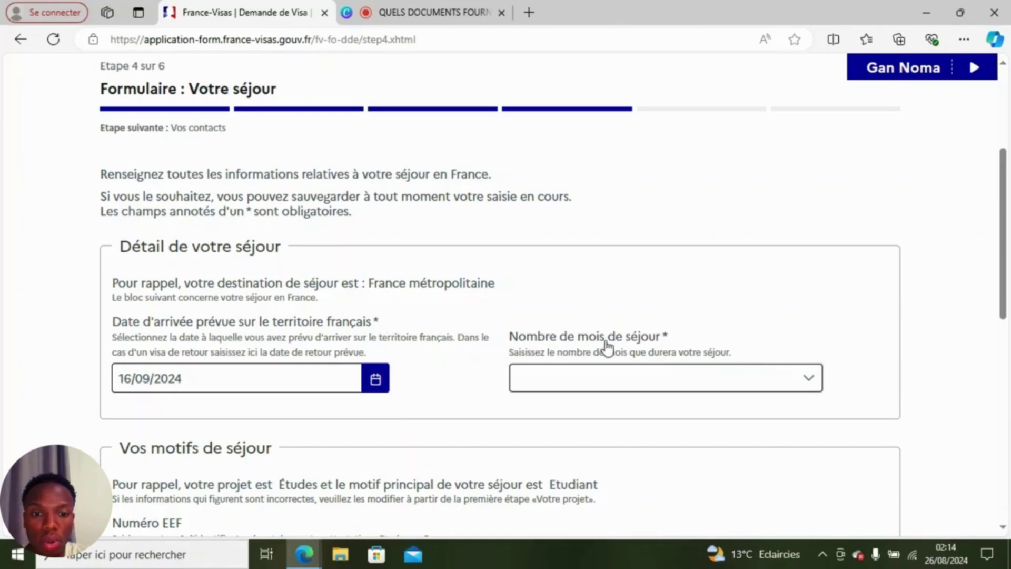
pyautogui.click(608, 388)
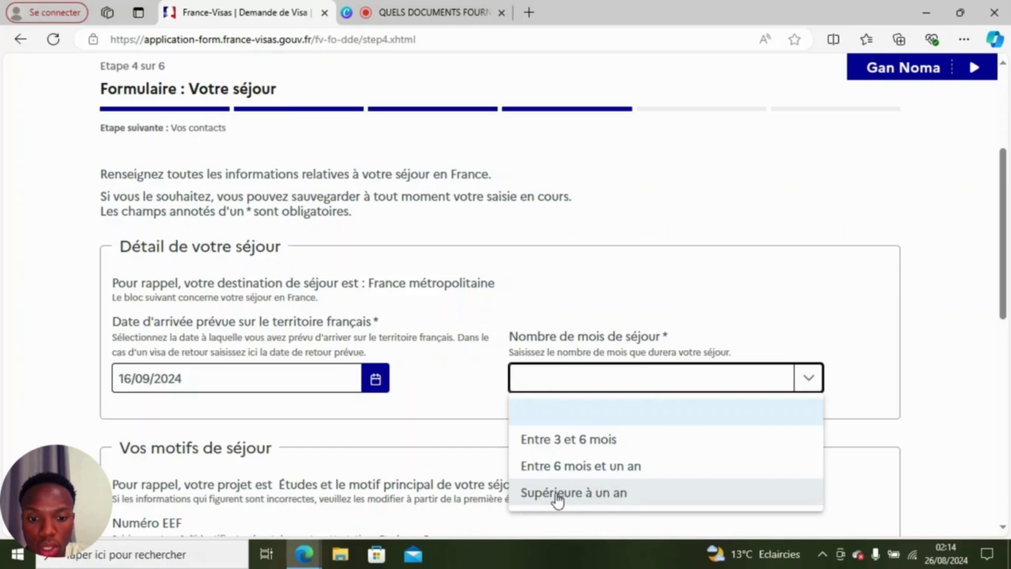
pyautogui.click(640, 494)
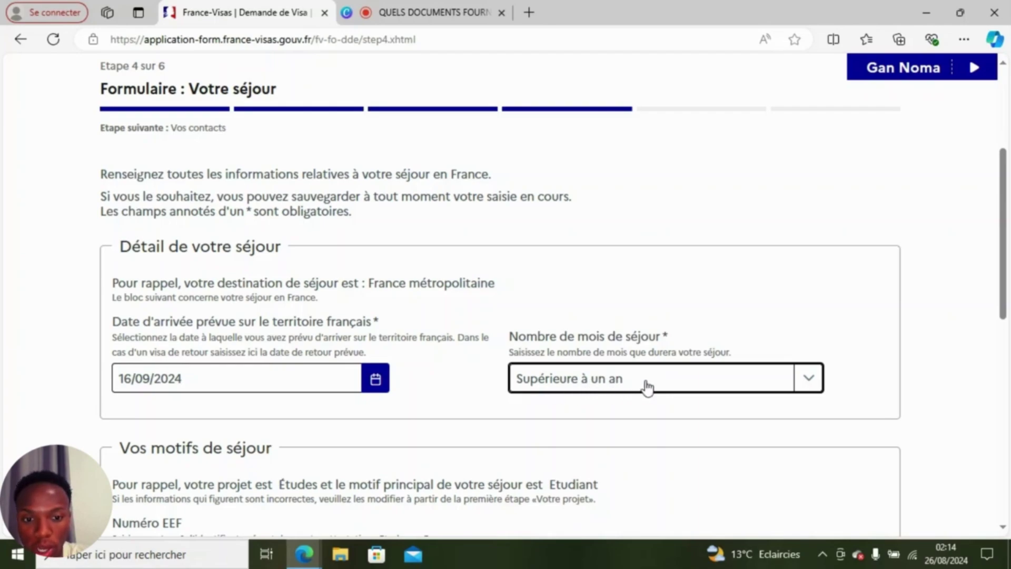
# Go to the Numéro EEF field among the reasons for the stay and place the cursor in it.
pyautogui.scroll(-3, 494, 326)
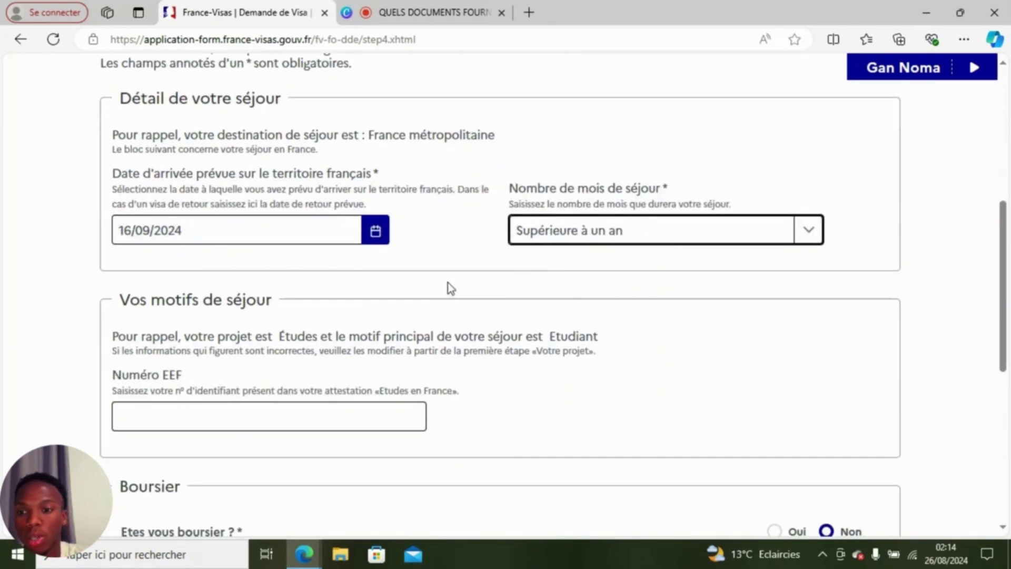
pyautogui.scroll(-2, 369, 281)
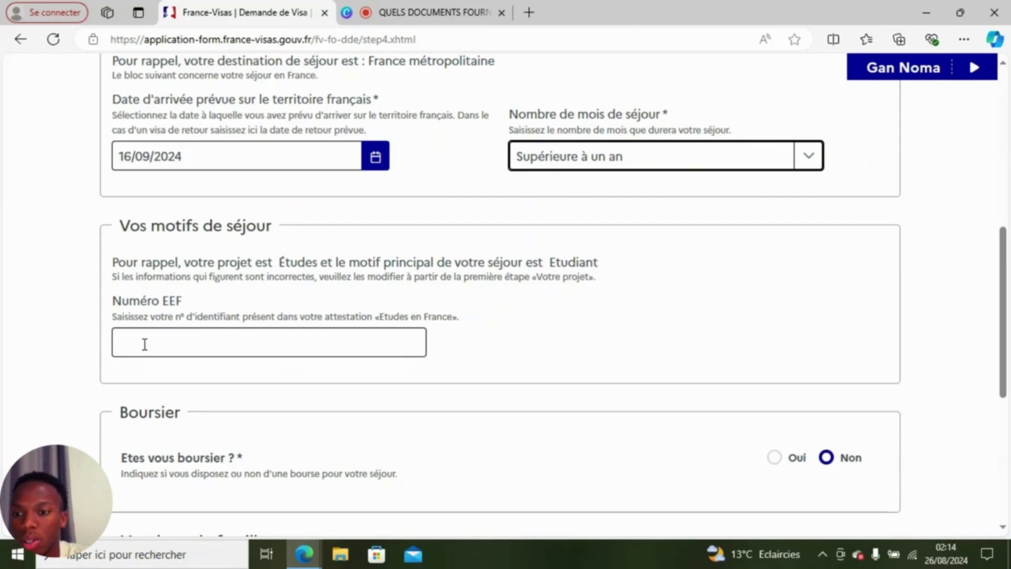
pyautogui.click(235, 339)
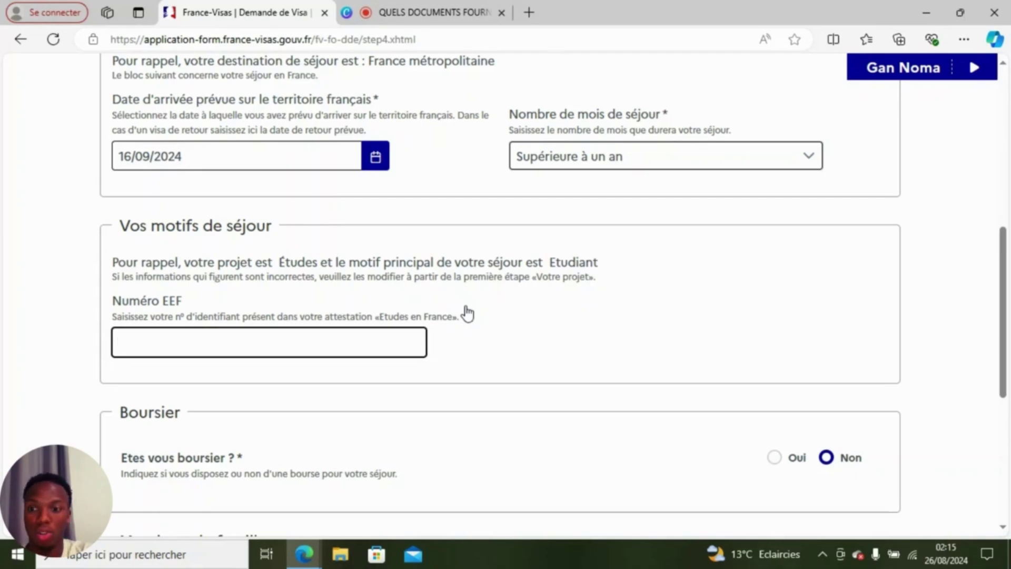
pyautogui.click(407, 341)
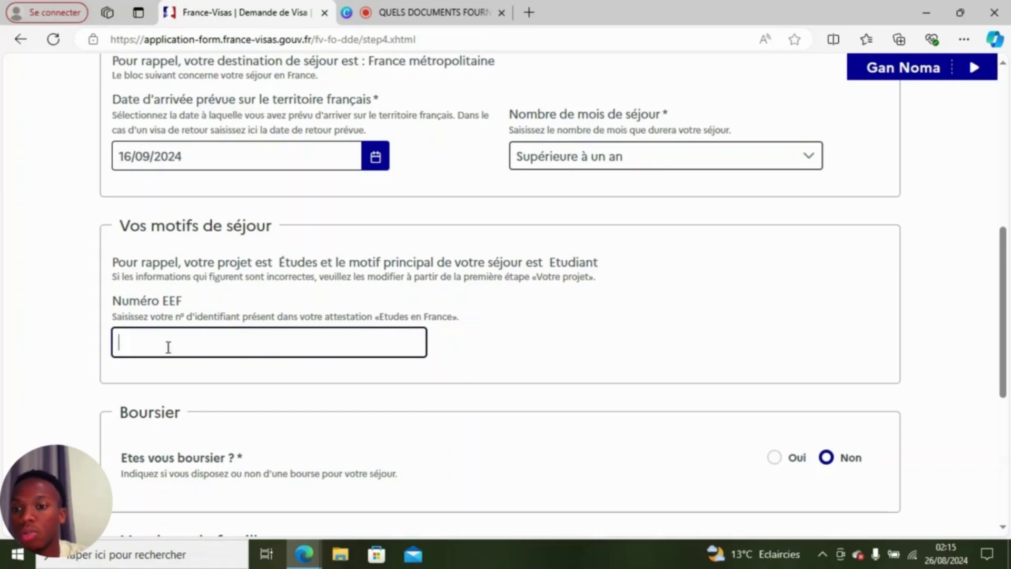
pyautogui.click(125, 345)
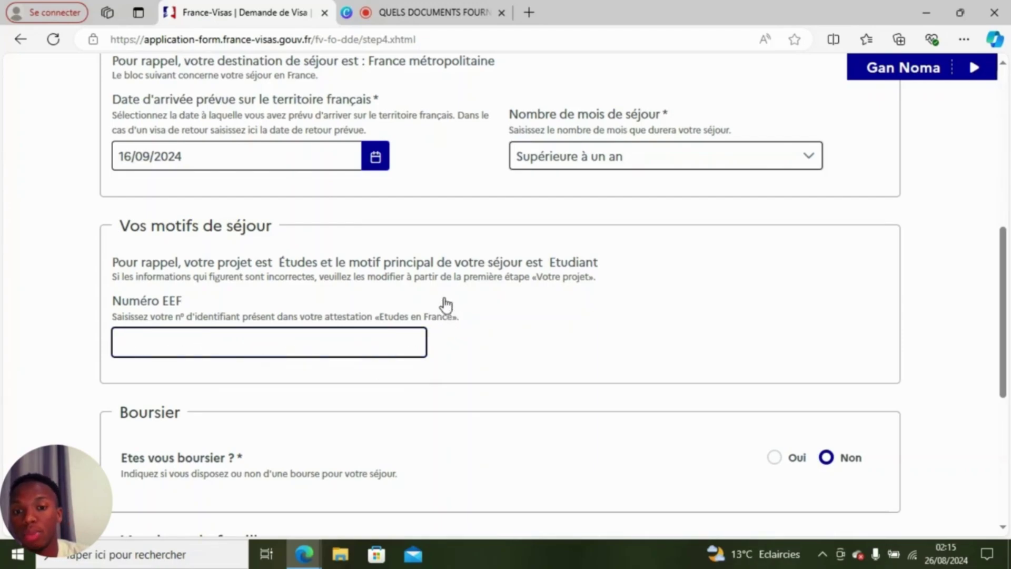
# Answer Oui to the scholarship question to examine the granting organisation's fields, then restore the answer to Non.
pyautogui.scroll(-1, 446, 303)
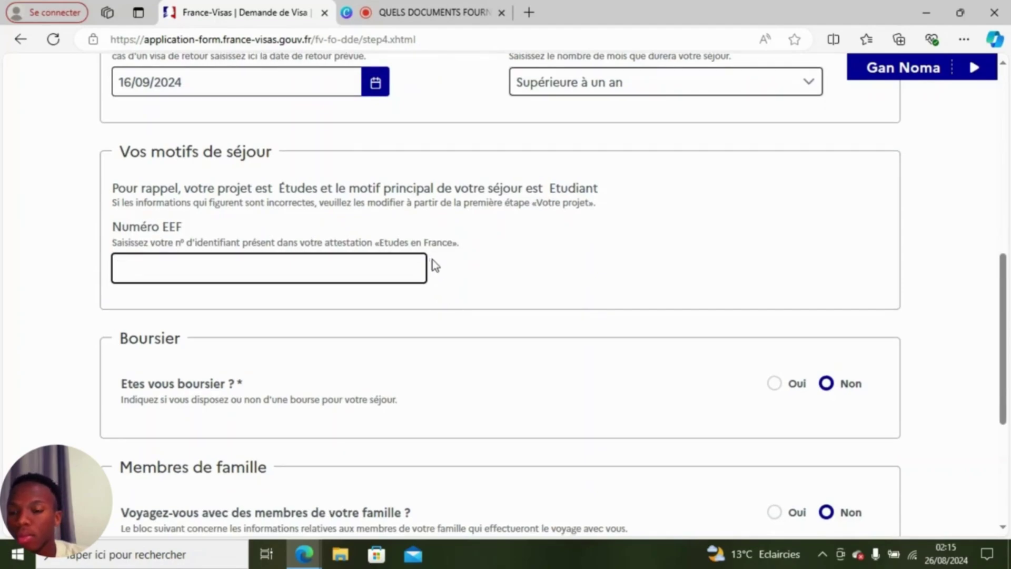
pyautogui.scroll(-1, 432, 260)
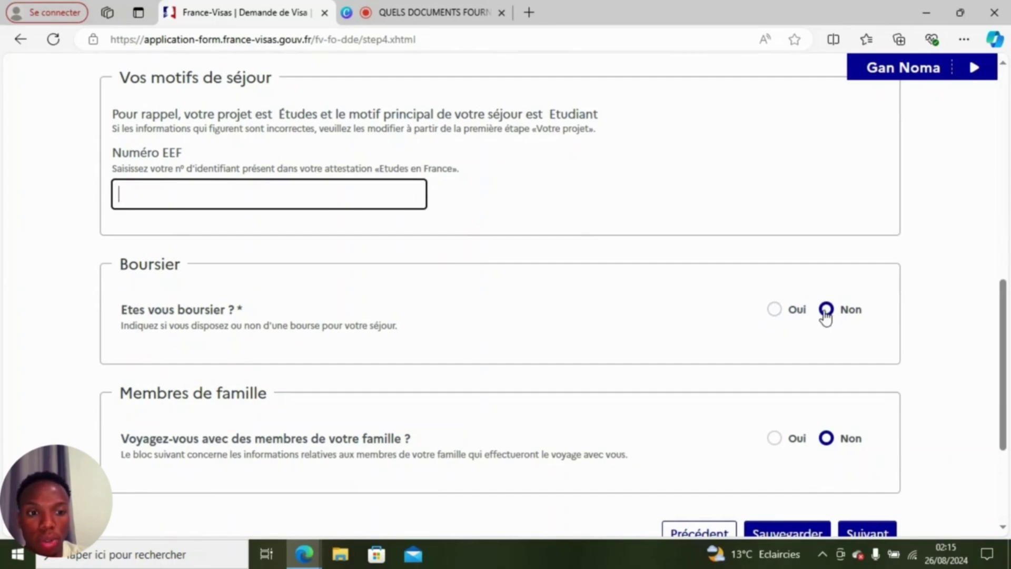
pyautogui.click(776, 316)
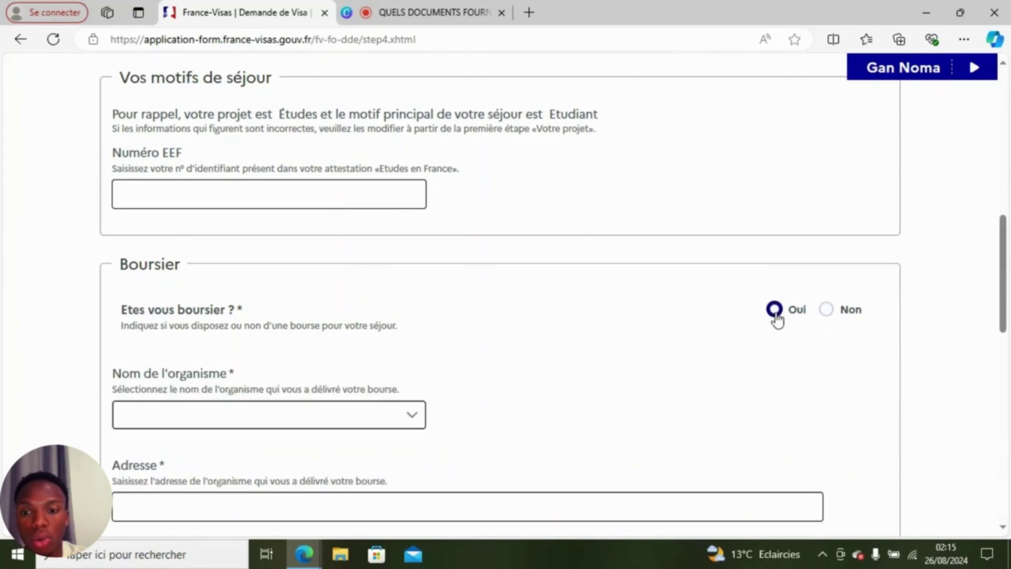
pyautogui.scroll(-1, 406, 356)
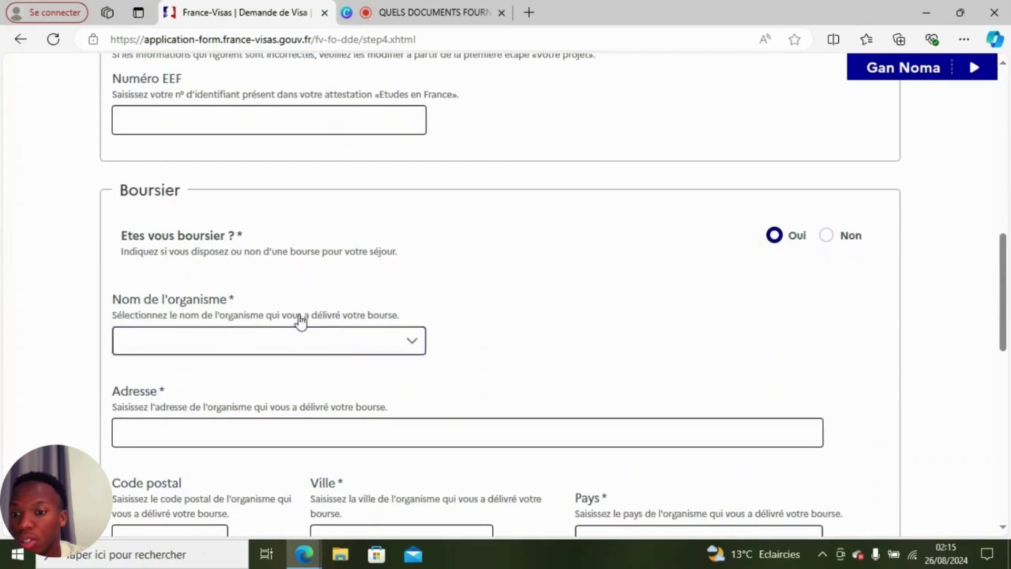
pyautogui.scroll(-1, 300, 321)
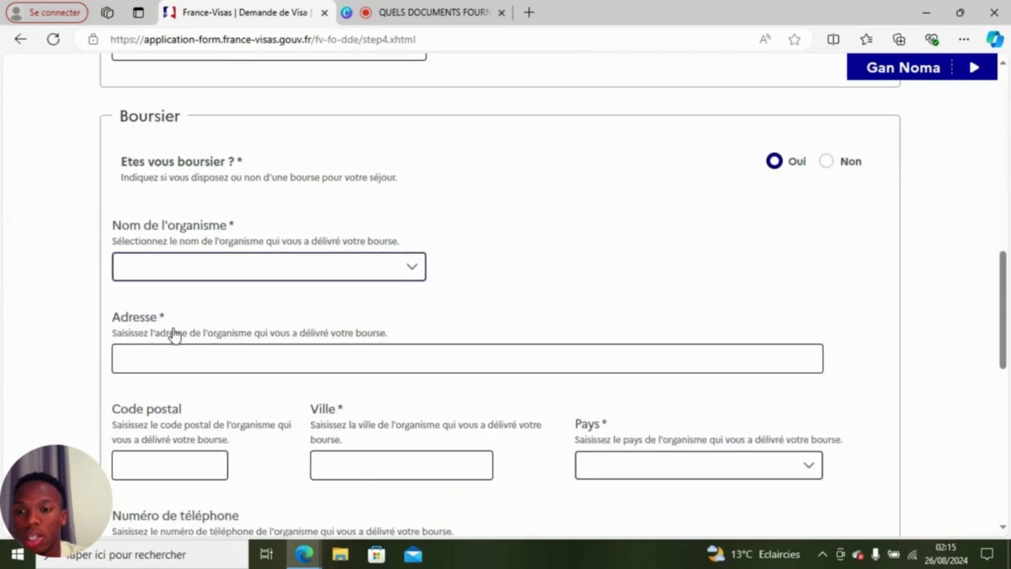
pyautogui.scroll(-1, 150, 327)
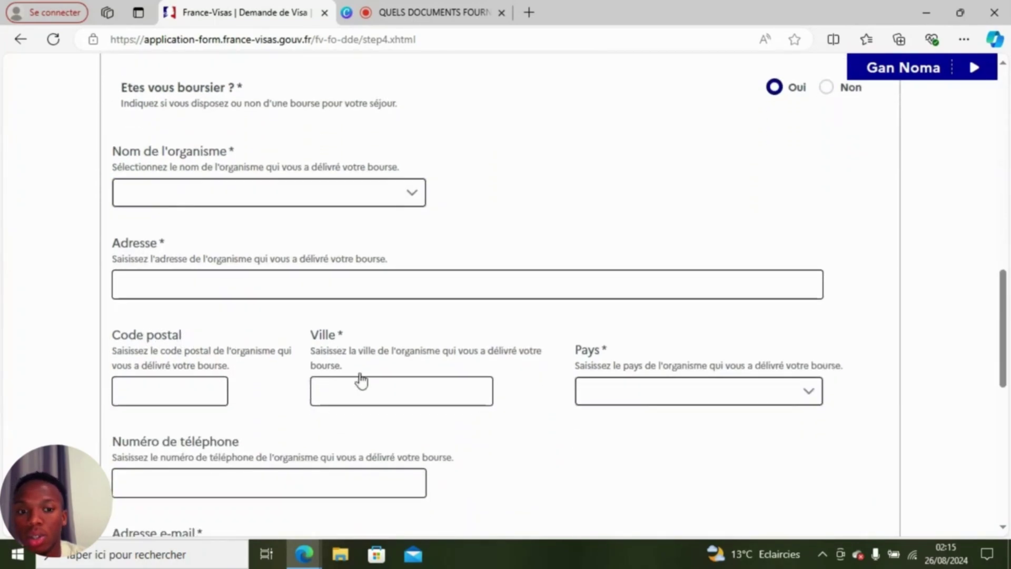
pyautogui.scroll(-3, 316, 380)
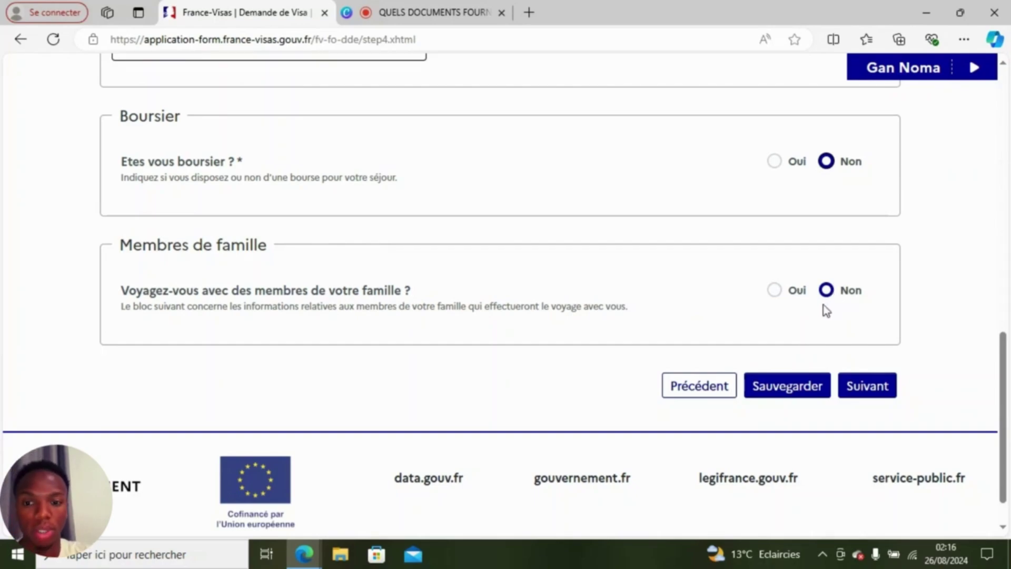
# Save the stay details and continue to the Vos contacts step of the form.
pyautogui.click(787, 391)
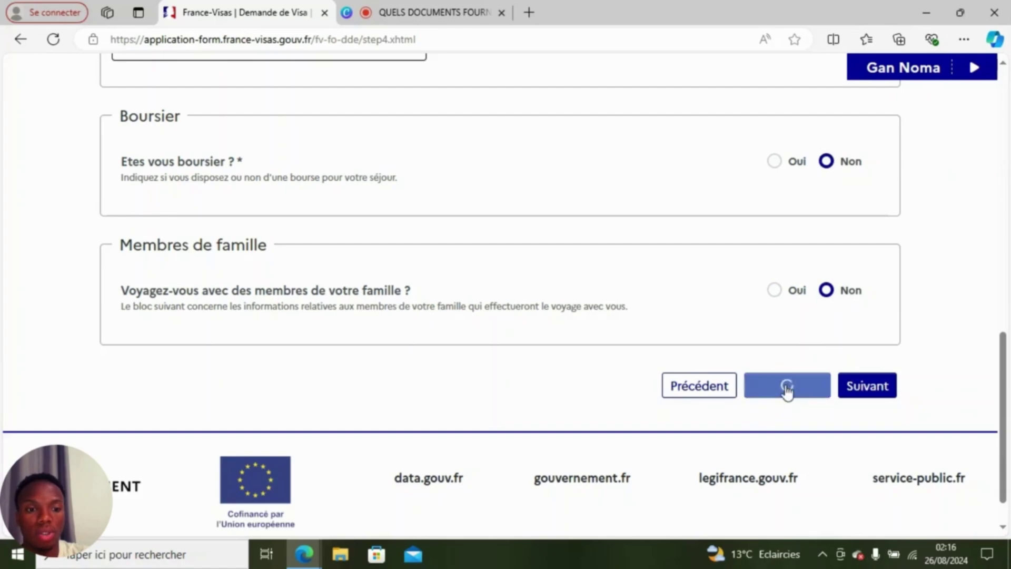
pyautogui.click(853, 387)
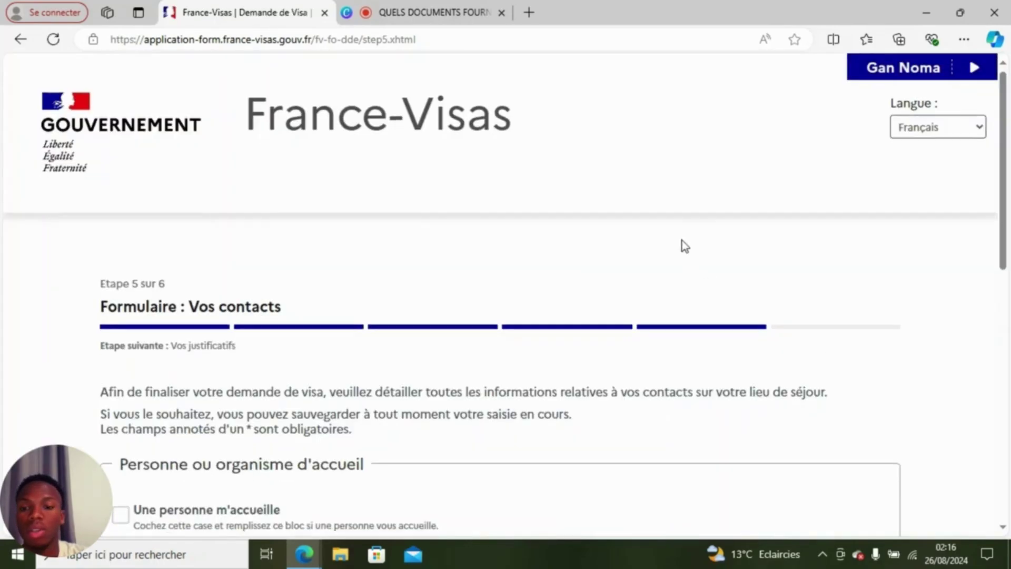
# Declare that an organisation or establishment is hosting the stay and fill in its details from the saved UNIVERSITE EVRY entry.
pyautogui.scroll(-3, 679, 242)
pyautogui.scroll(-2, 527, 184)
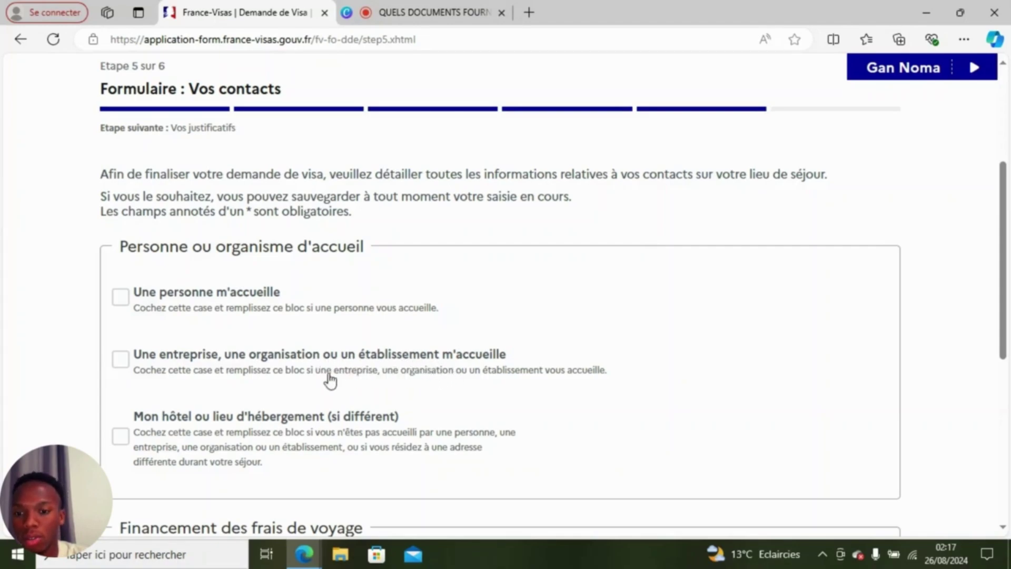
pyautogui.click(122, 361)
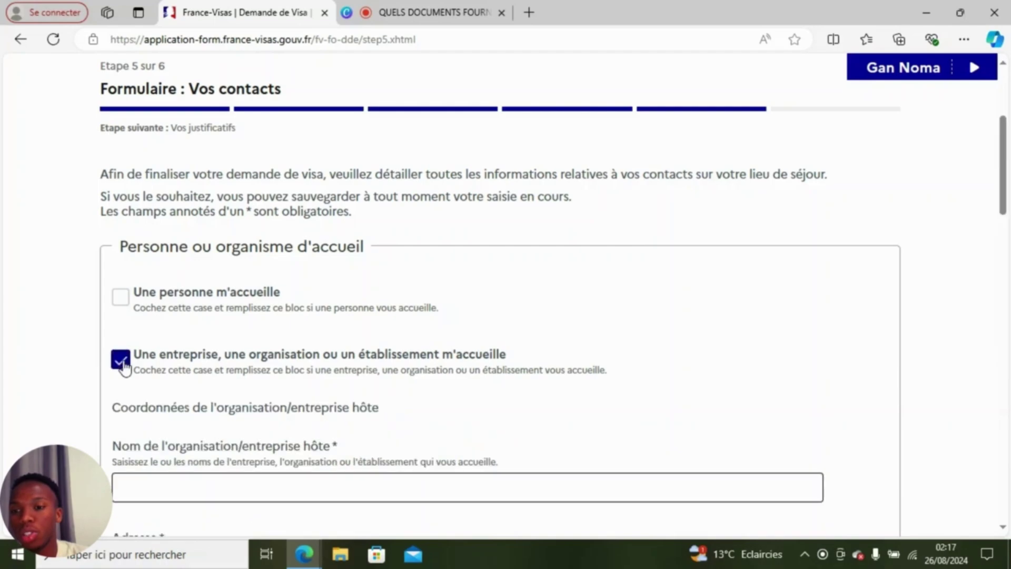
pyautogui.scroll(-1, 291, 352)
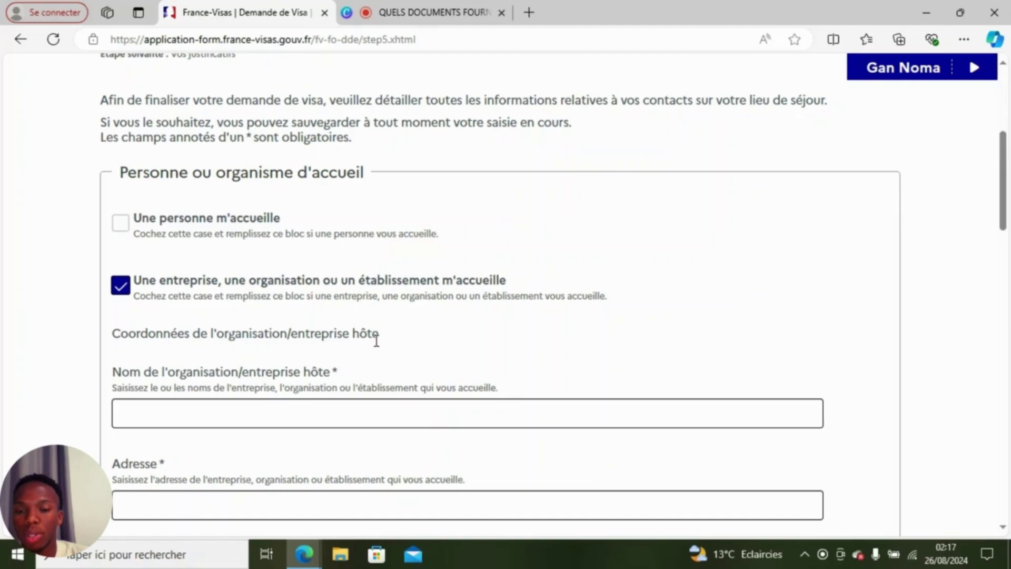
pyautogui.scroll(-3, 346, 339)
pyautogui.click(276, 270)
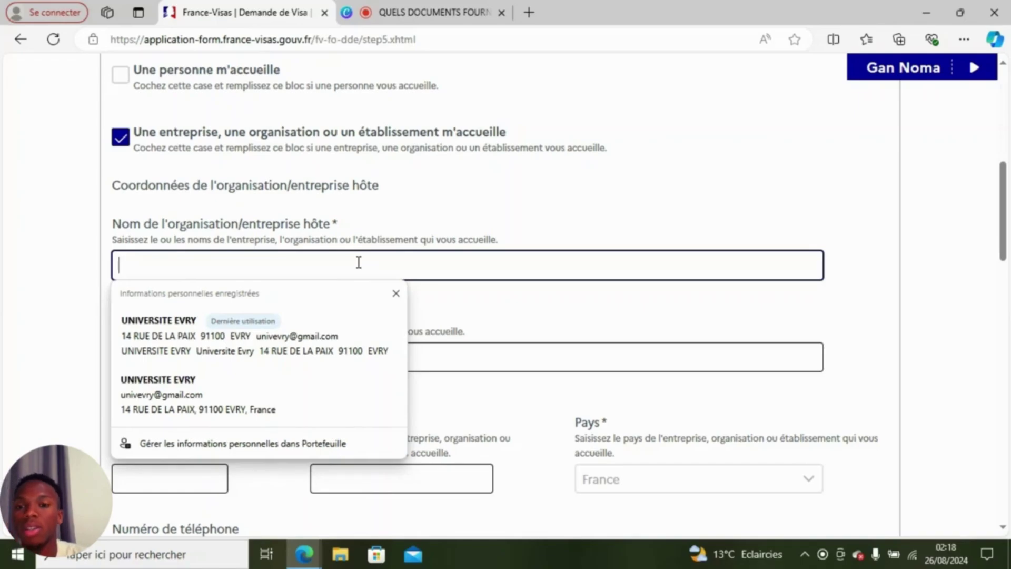
pyautogui.click(169, 334)
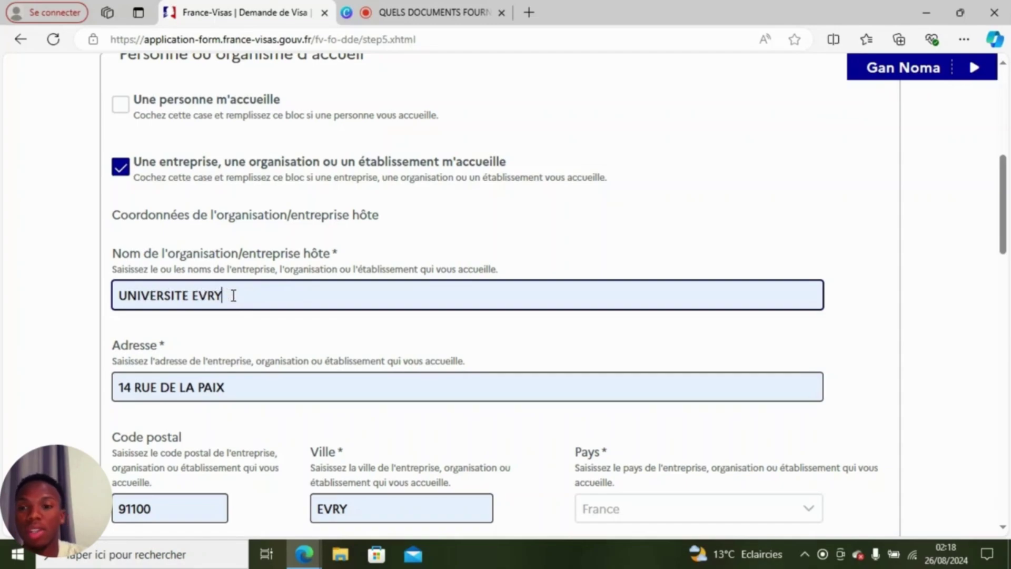
# Review the host organisation's name, address, postcode, city, telephone and e-mail fields.
pyautogui.scroll(-1, 230, 298)
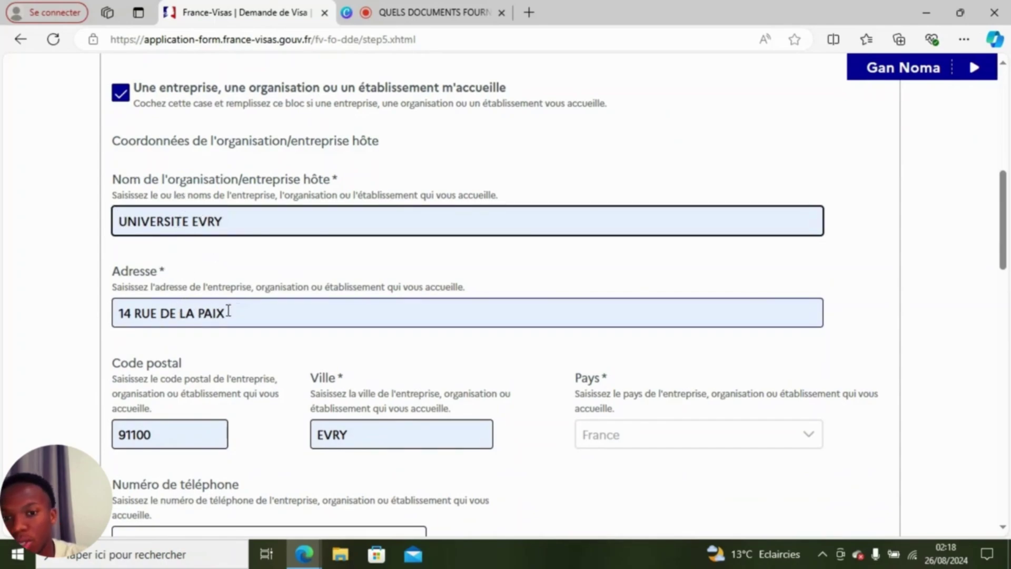
pyautogui.scroll(-1, 178, 347)
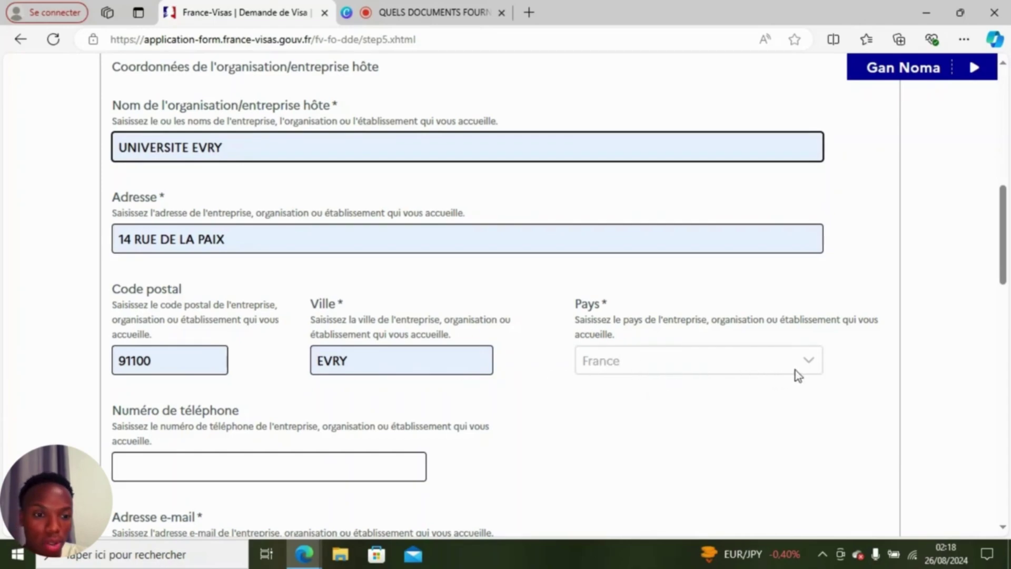
pyautogui.scroll(-2, 685, 364)
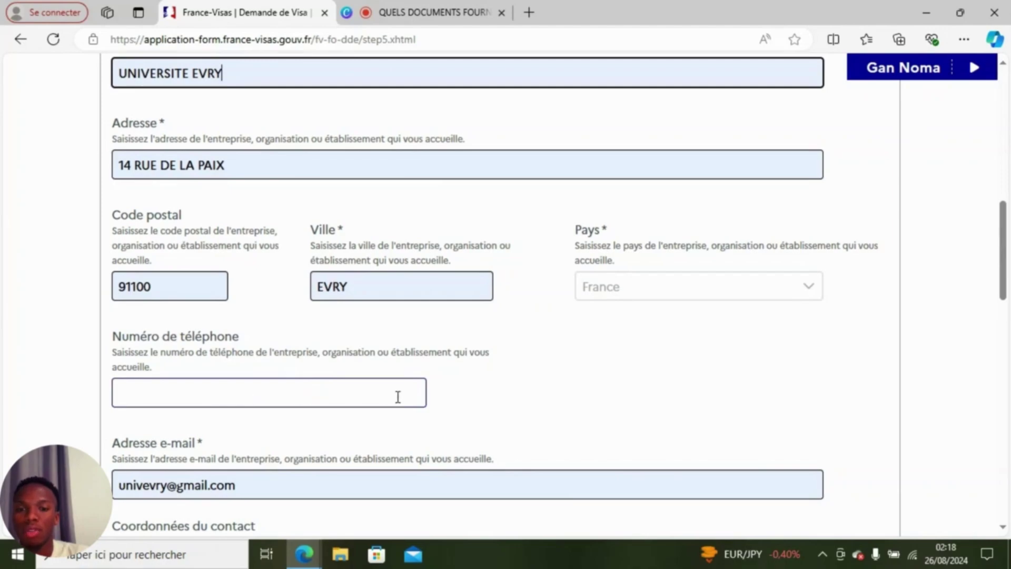
pyautogui.scroll(3, 433, 355)
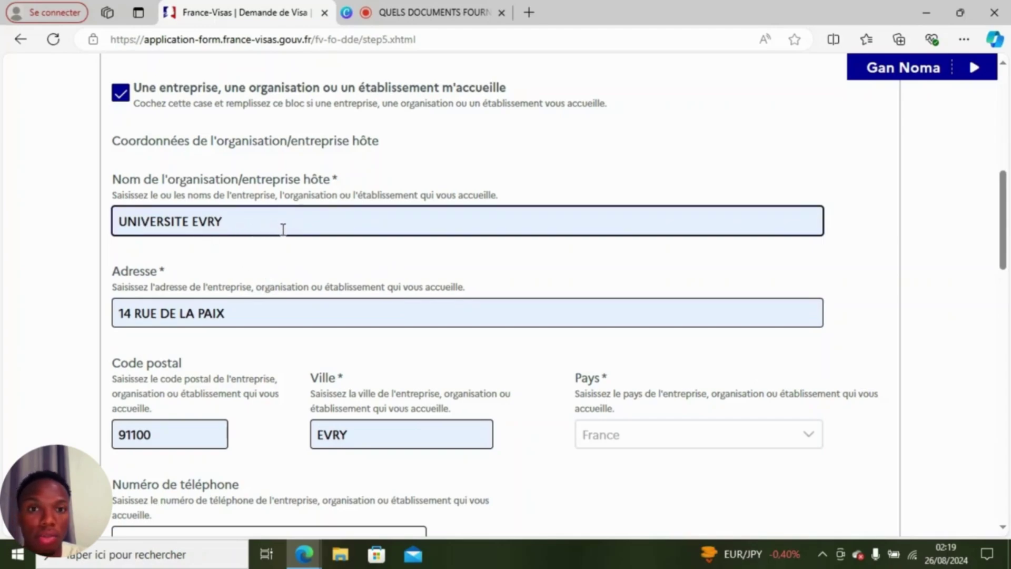
pyautogui.scroll(-1, 311, 219)
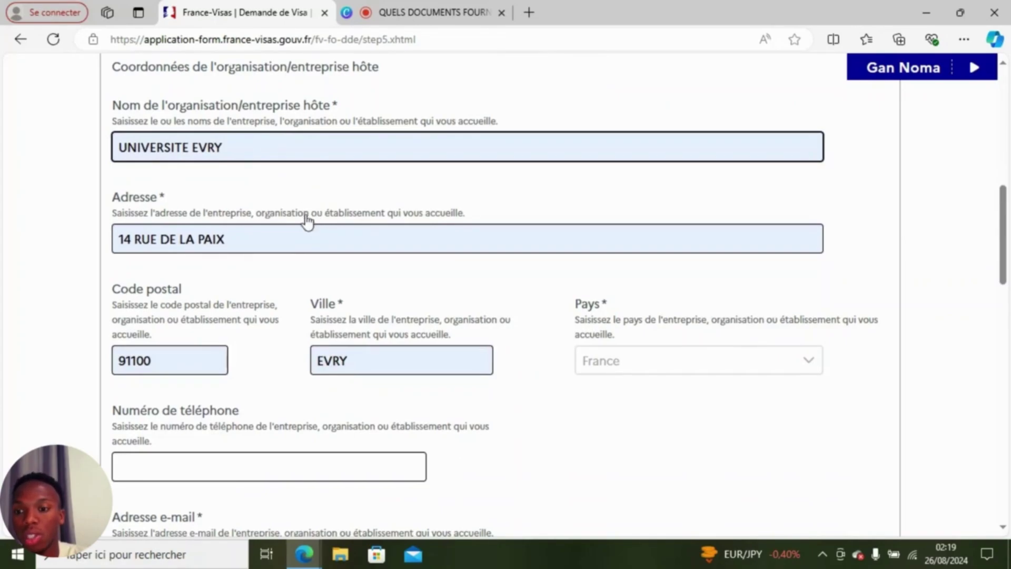
# Review the contact person's name and address fields alongside the host organisation's address, postcode, city, telephone and e-mail fields.
pyautogui.scroll(-2, 312, 291)
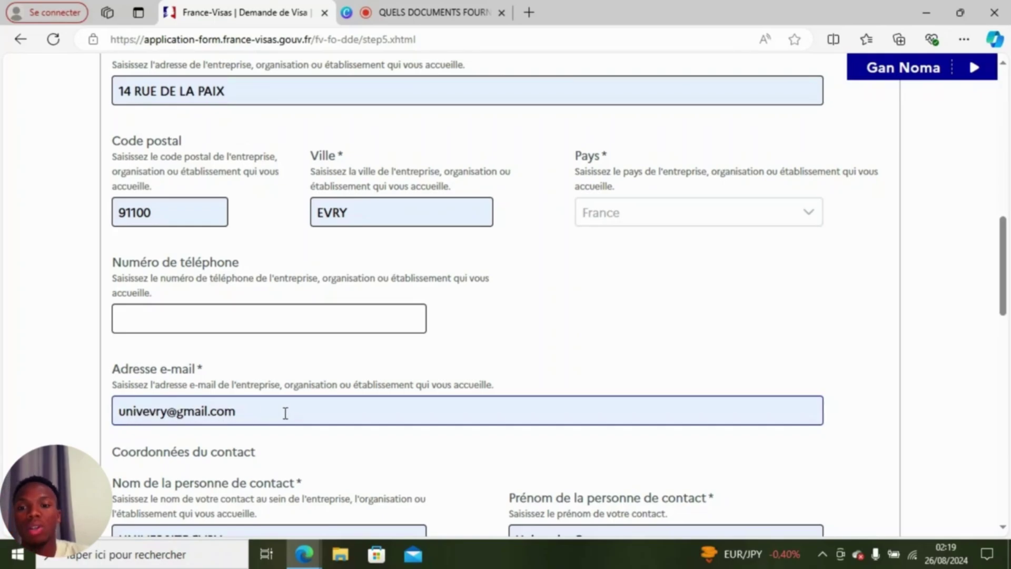
pyautogui.scroll(4, 340, 375)
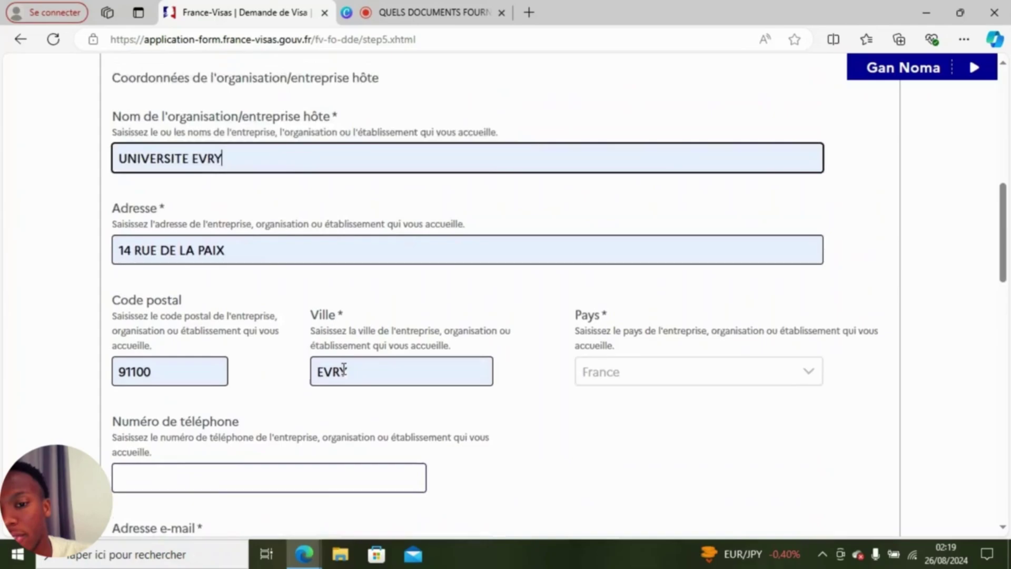
pyautogui.scroll(-4, 351, 340)
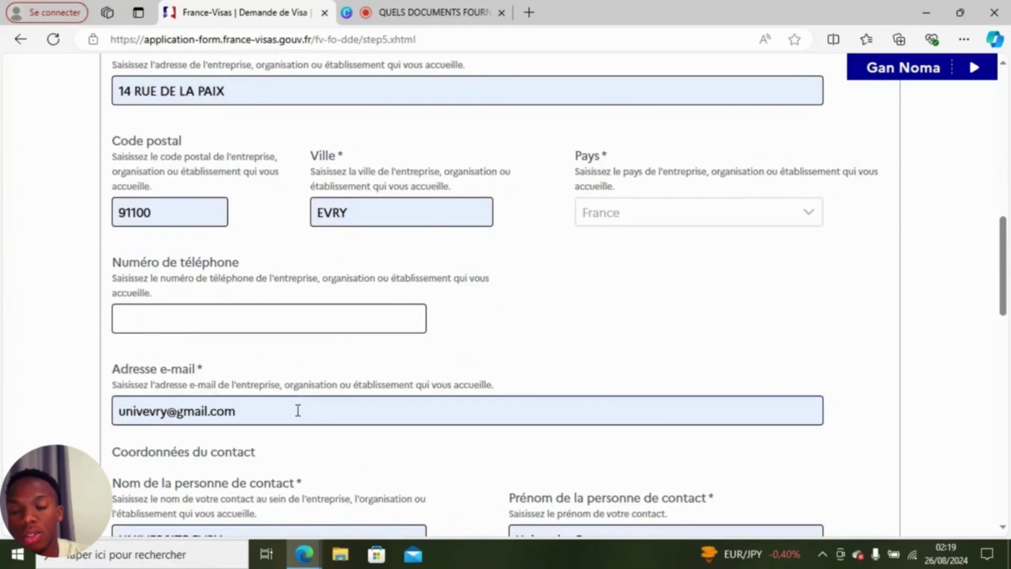
pyautogui.scroll(-3, 316, 379)
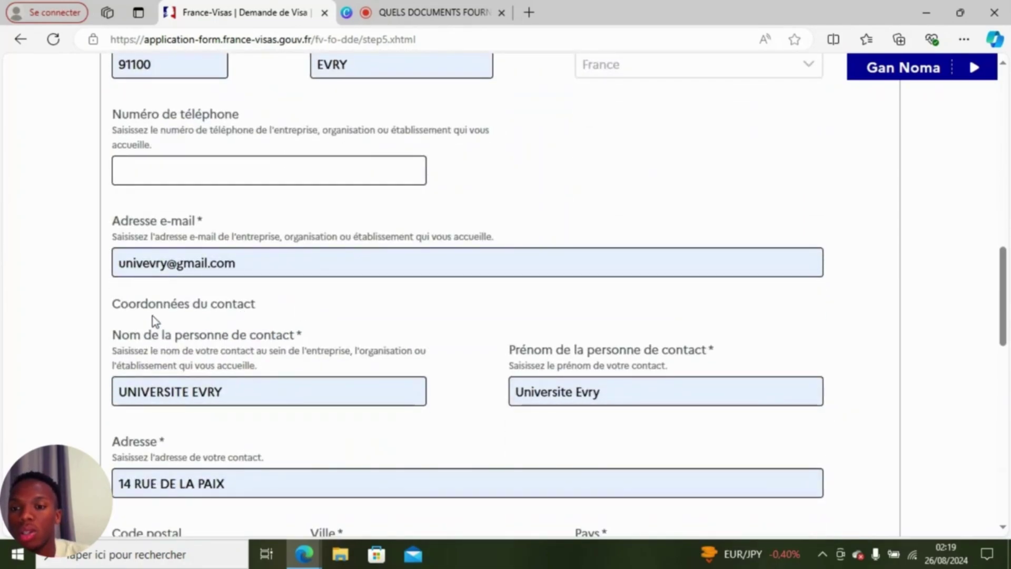
pyautogui.scroll(-2, 251, 318)
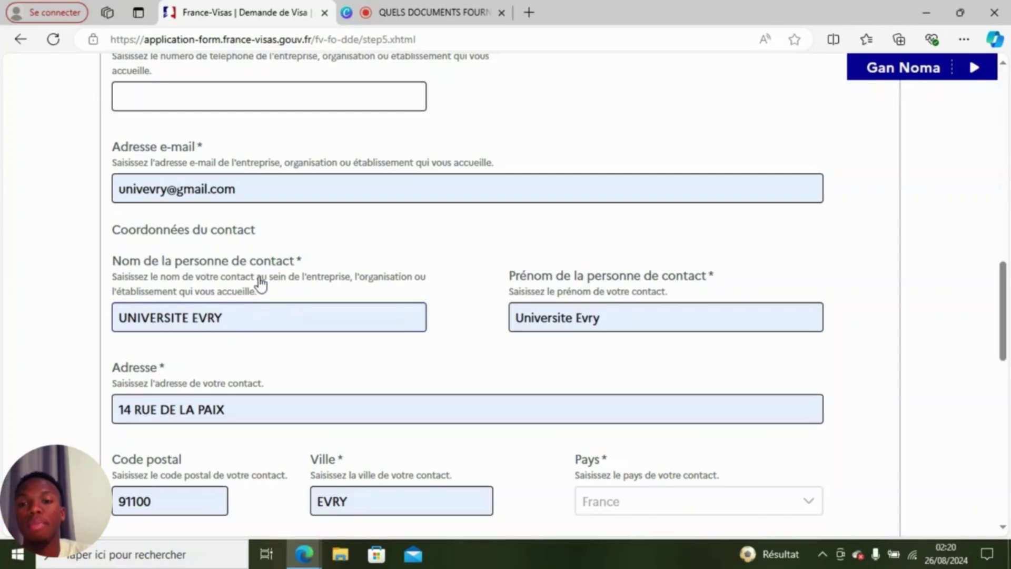
pyautogui.scroll(3, 257, 275)
pyautogui.scroll(5, 260, 274)
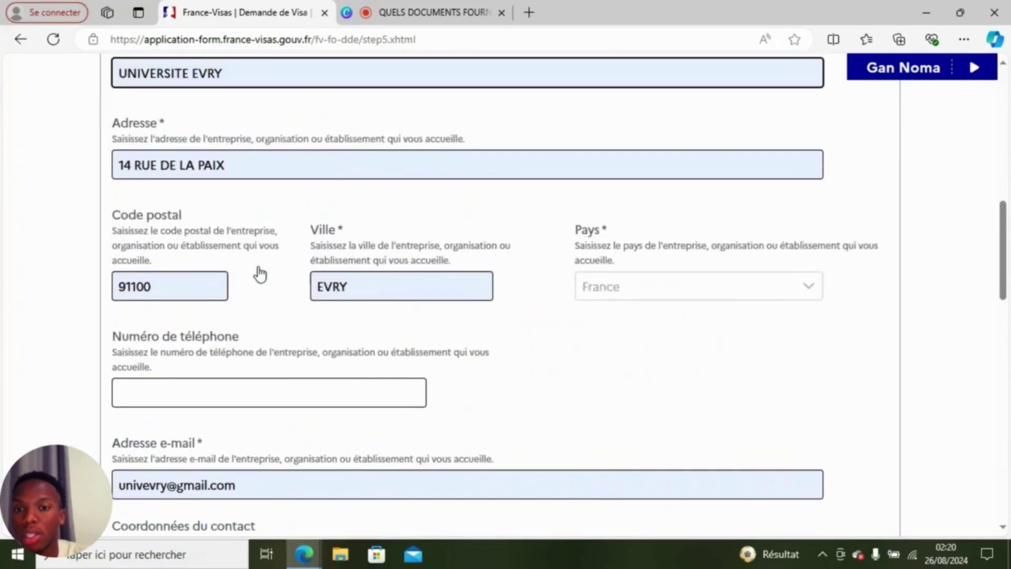
pyautogui.scroll(-9, 260, 274)
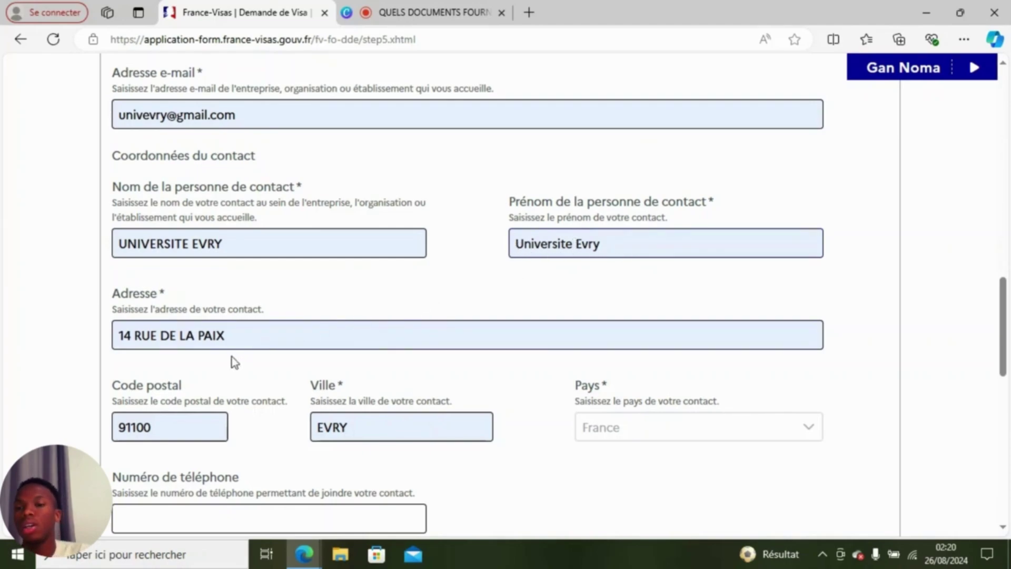
pyautogui.scroll(7, 176, 323)
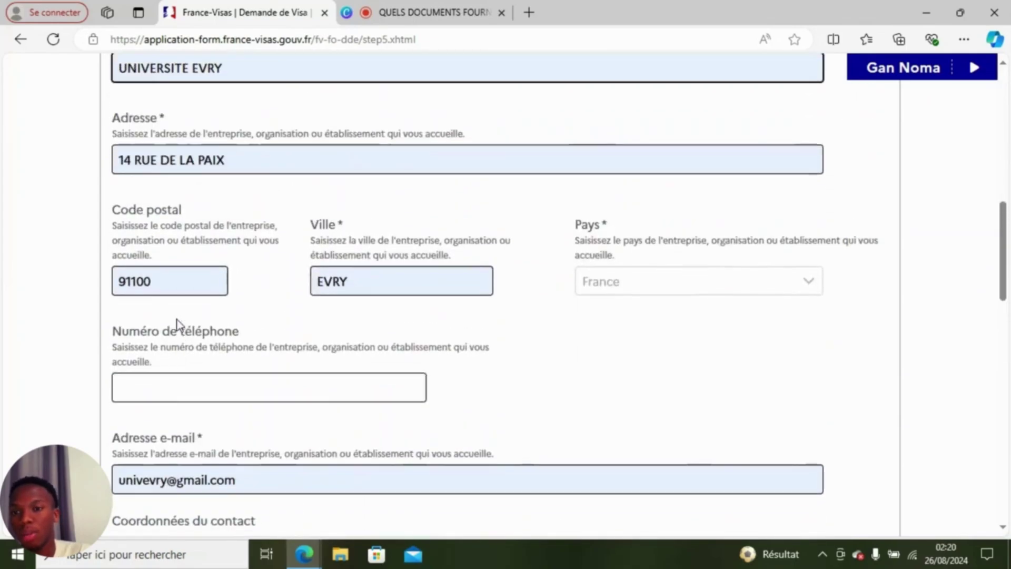
pyautogui.scroll(-7, 230, 298)
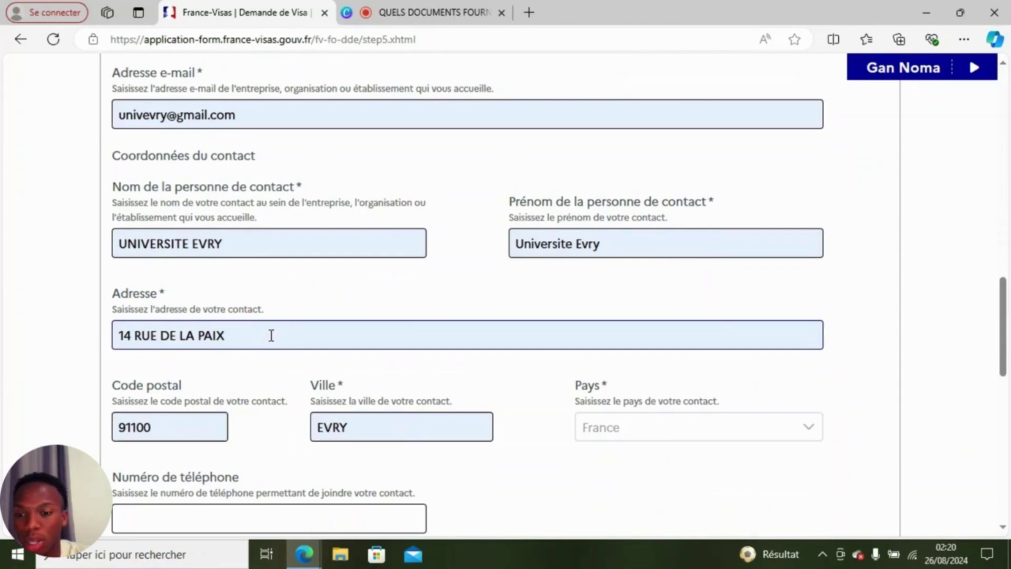
# Review the contact's postcode, city, telephone and e-mail fields, the separate accommodation option and the host organisation choice.
pyautogui.scroll(-1, 252, 347)
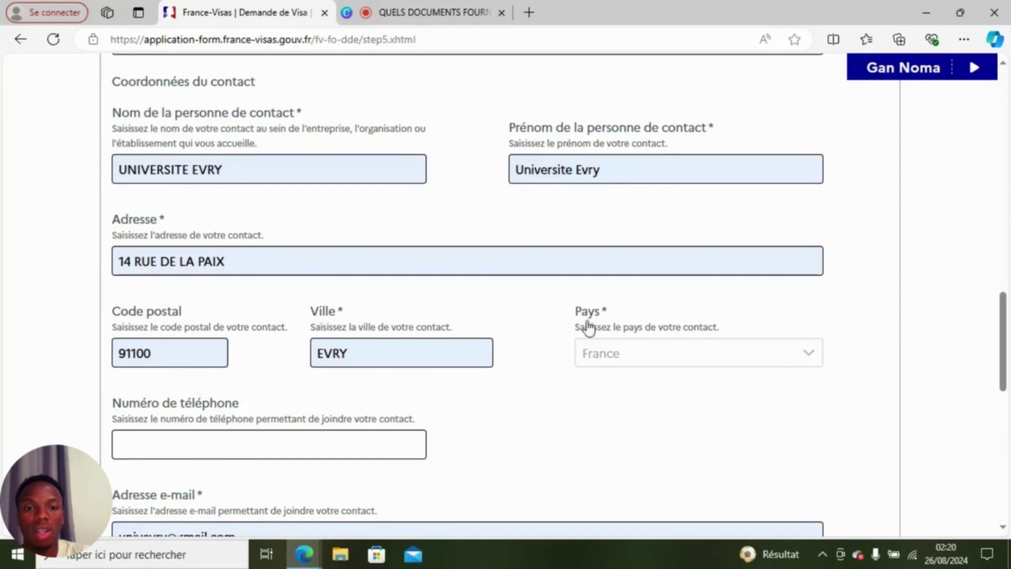
pyautogui.scroll(-2, 422, 326)
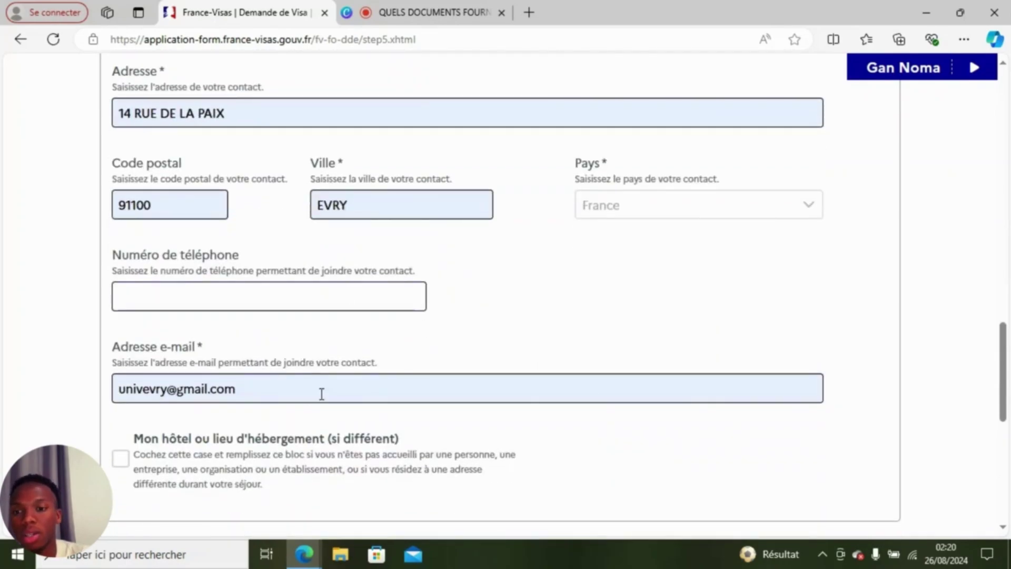
pyautogui.click(225, 391)
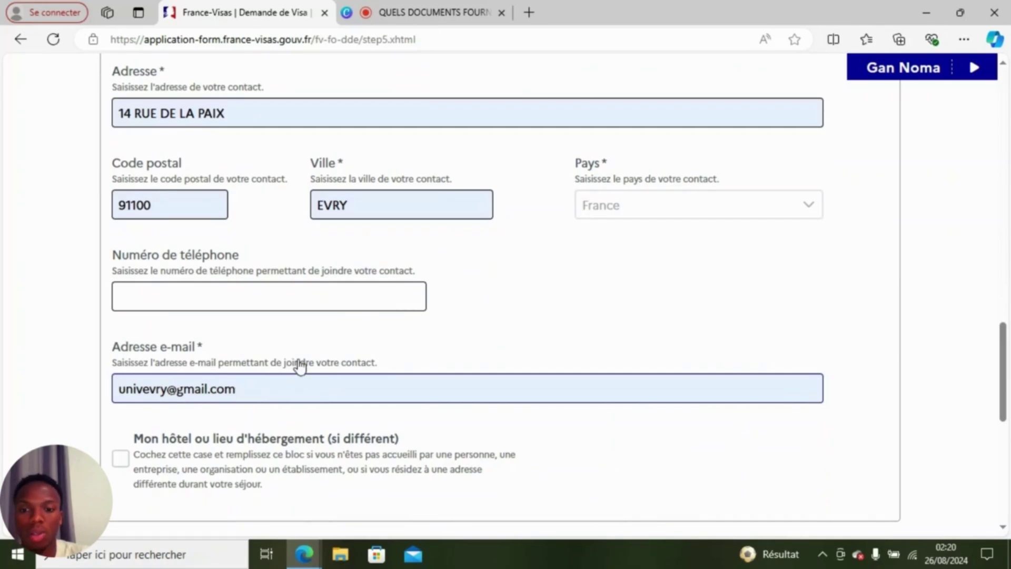
pyautogui.scroll(-3, 298, 363)
pyautogui.scroll(4, 343, 228)
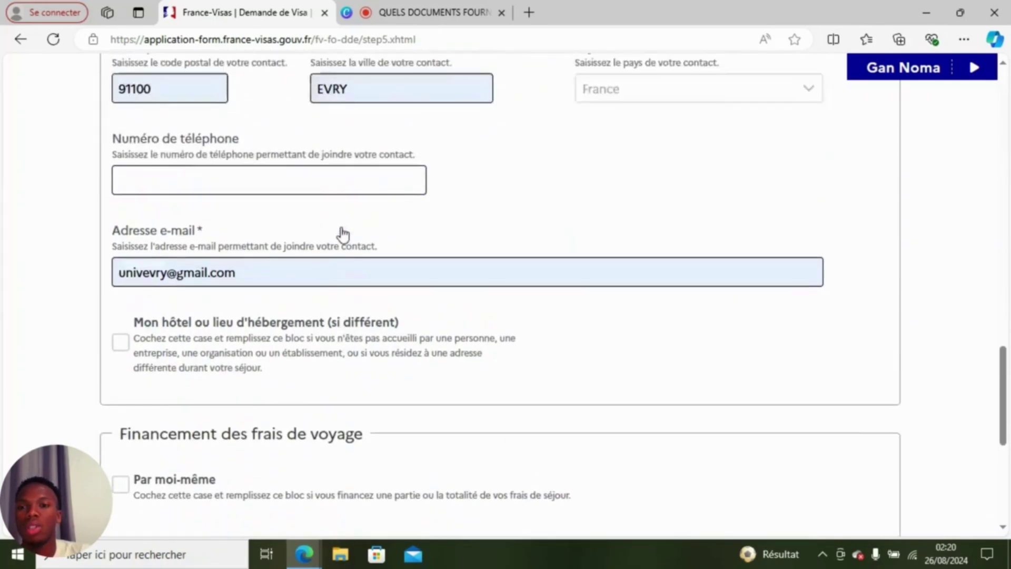
pyautogui.scroll(-3, 342, 227)
pyautogui.scroll(4, 343, 232)
pyautogui.scroll(8, 343, 232)
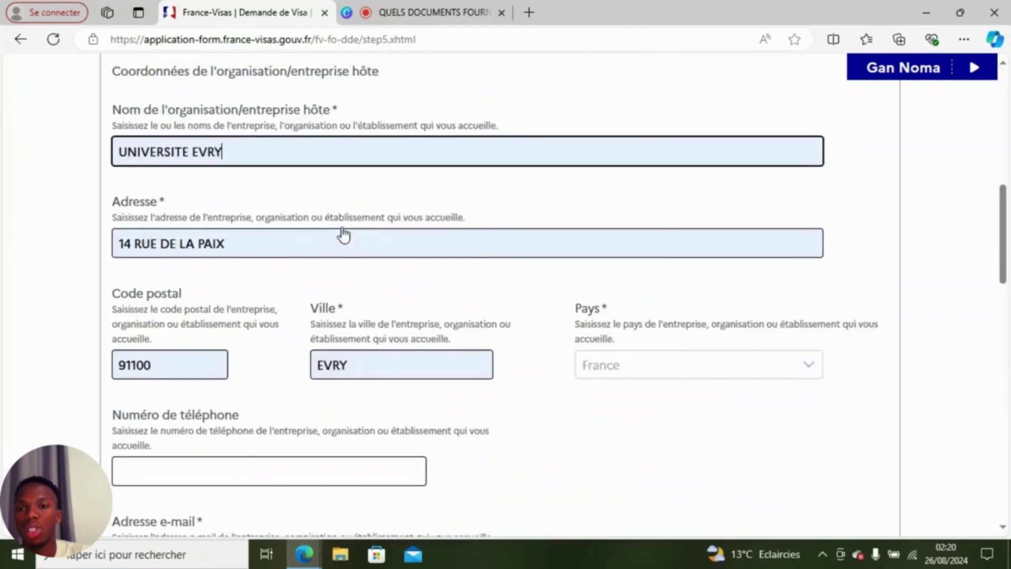
pyautogui.scroll(4, 149, 115)
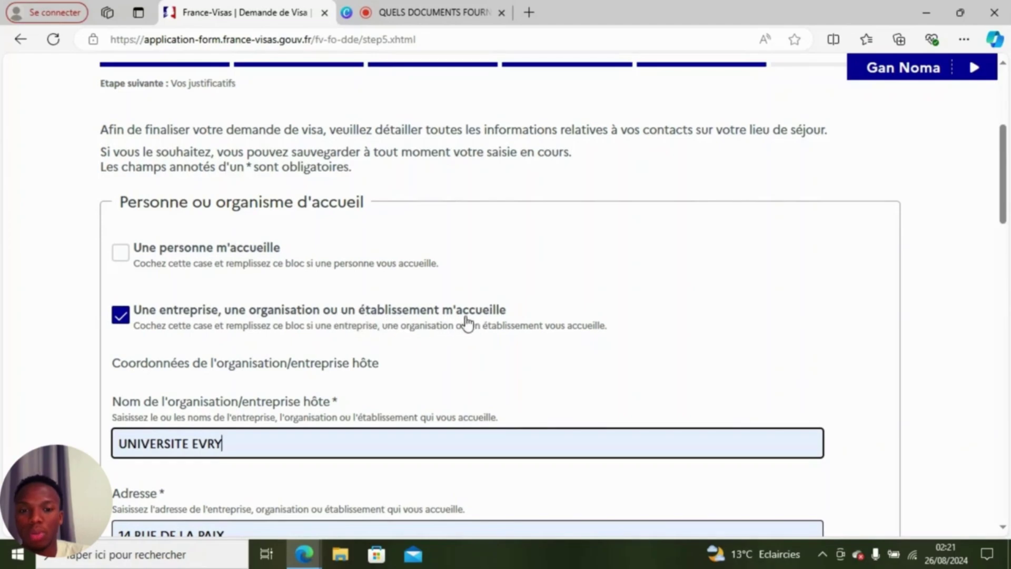
# Try declaring the travel costs as financed Par moi-même, with Numéraire and Carte de crédit as means of subsistence.
pyautogui.scroll(-13, 452, 318)
pyautogui.scroll(-8, 436, 312)
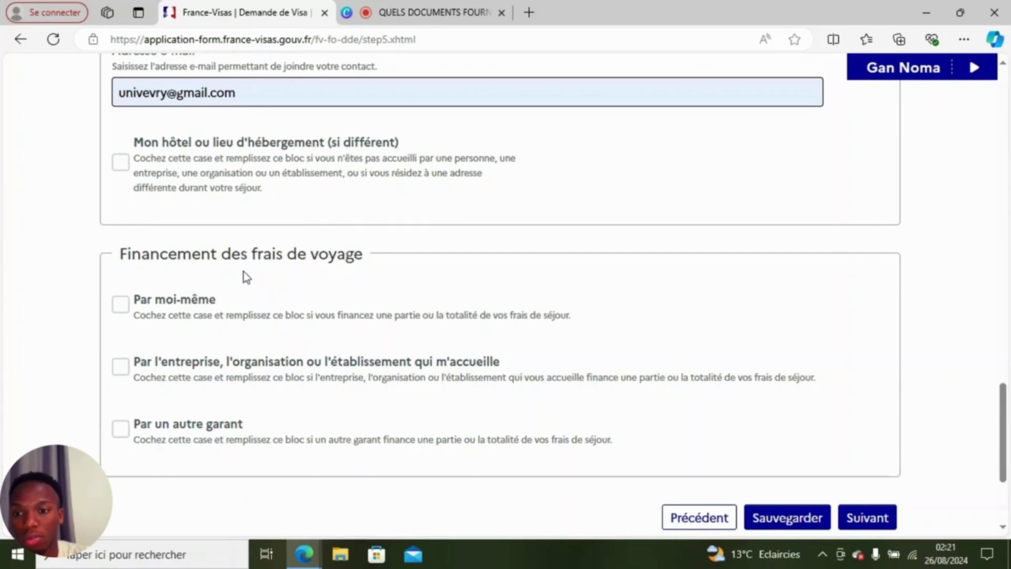
pyautogui.click(120, 306)
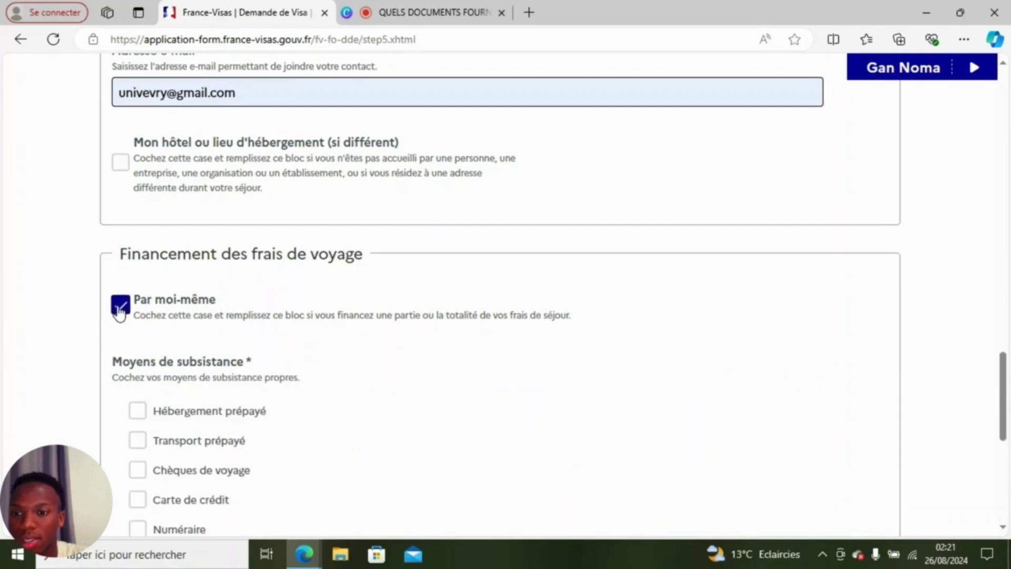
pyautogui.scroll(-1, 232, 308)
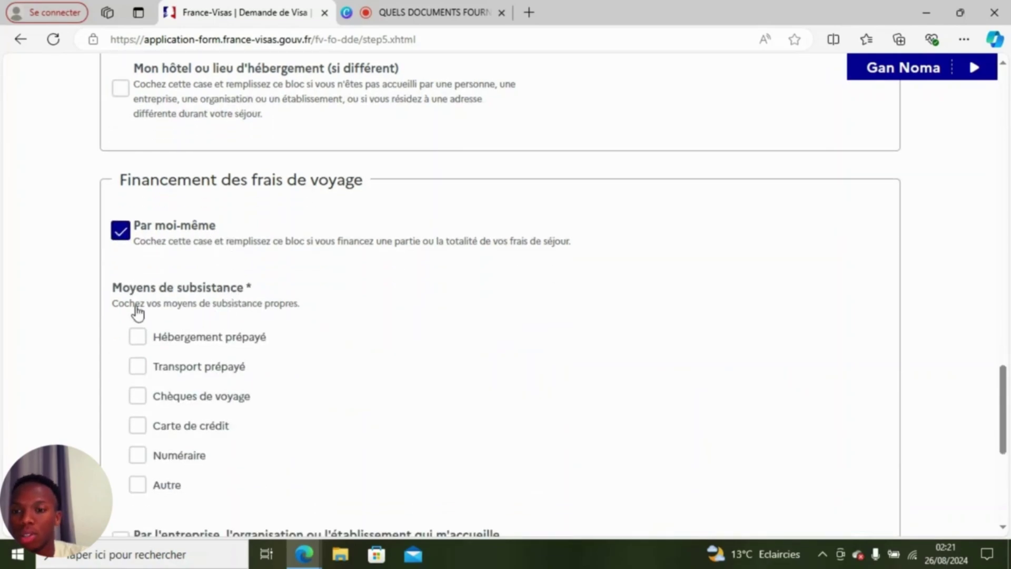
pyautogui.scroll(-1, 240, 296)
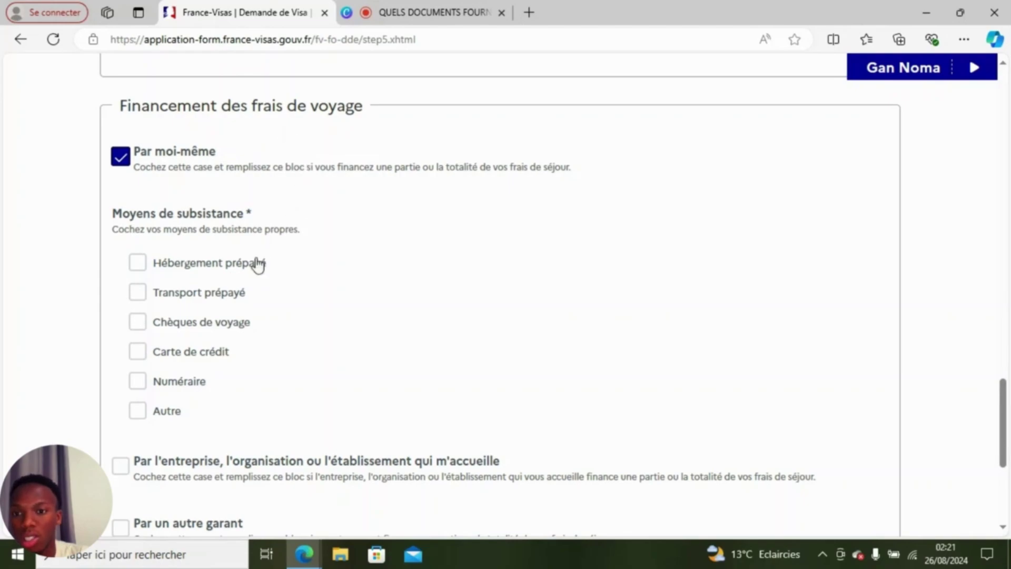
pyautogui.click(139, 386)
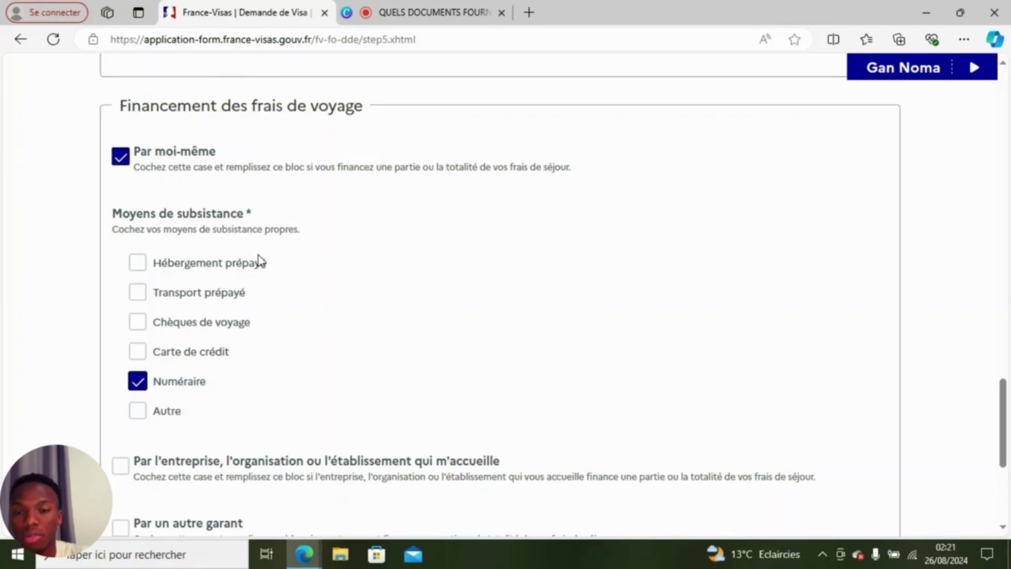
pyautogui.click(138, 352)
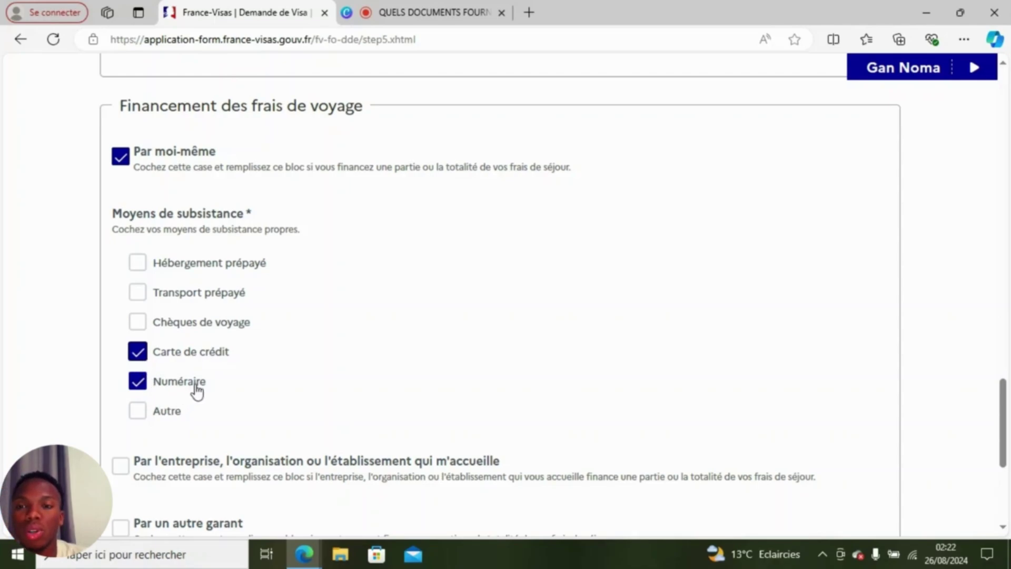
# Try the Autre means of subsistence, clear it, and withdraw the Par moi-même financing choice.
pyautogui.click(138, 418)
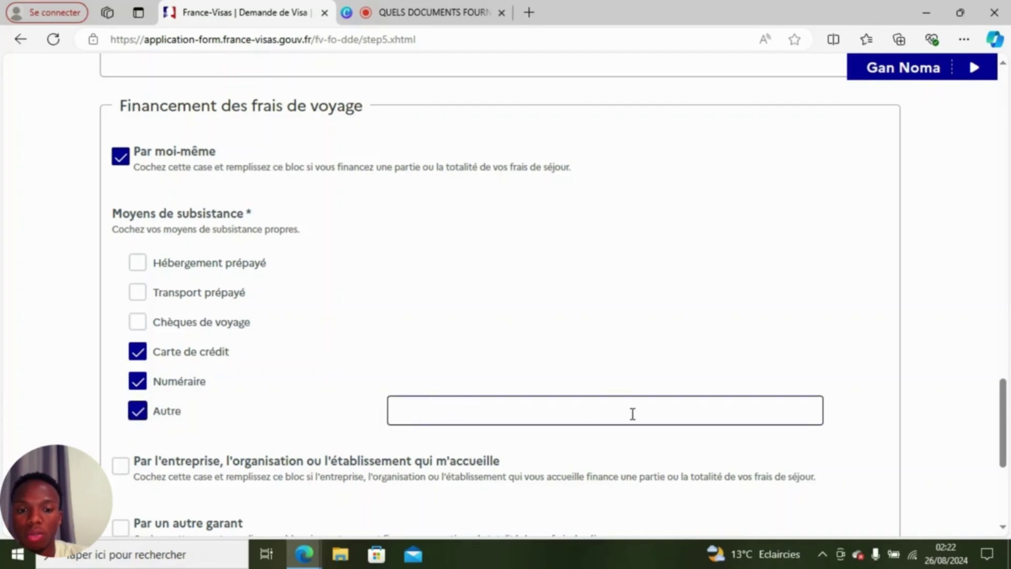
pyautogui.click(140, 418)
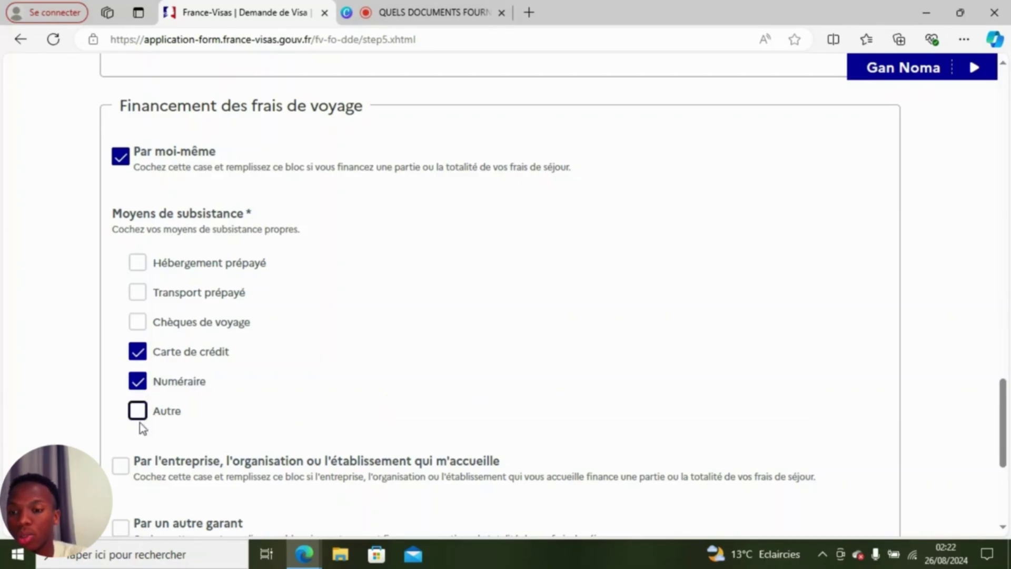
pyautogui.scroll(-3, 291, 316)
pyautogui.scroll(4, 210, 269)
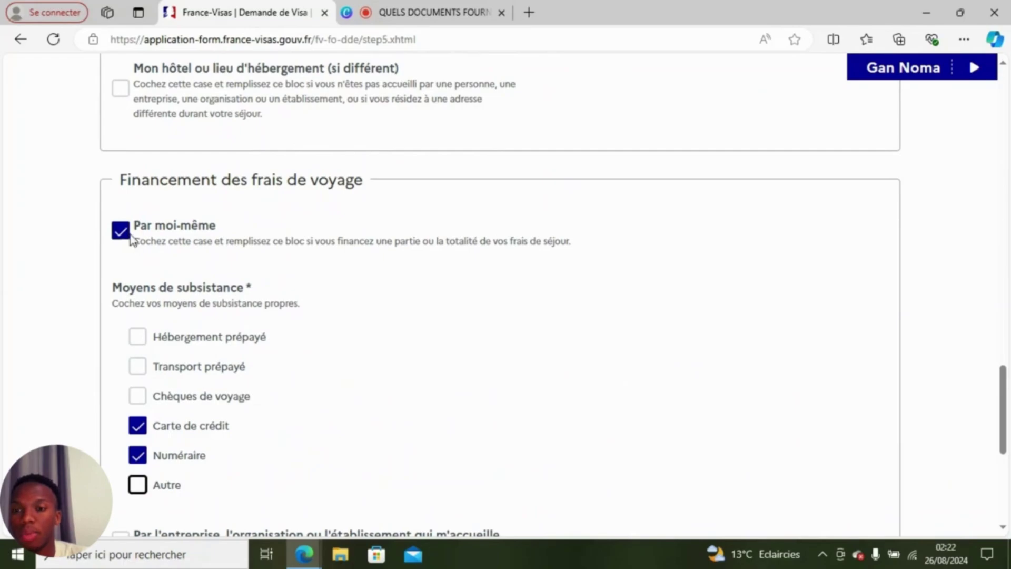
pyautogui.click(121, 233)
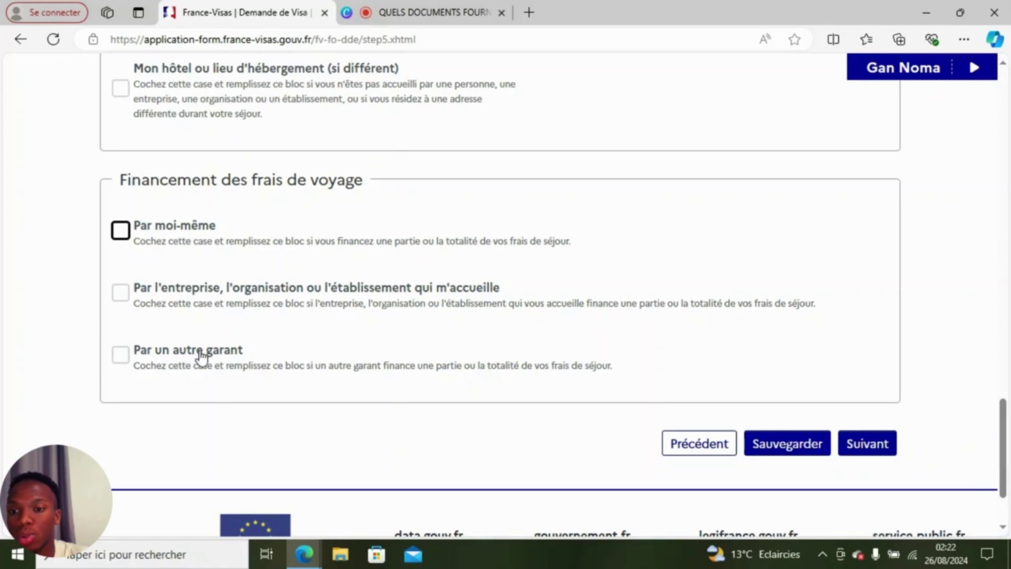
# Declare that another guarantor finances the travel costs and fill in the guarantor's full name from the saved entry.
pyautogui.click(121, 356)
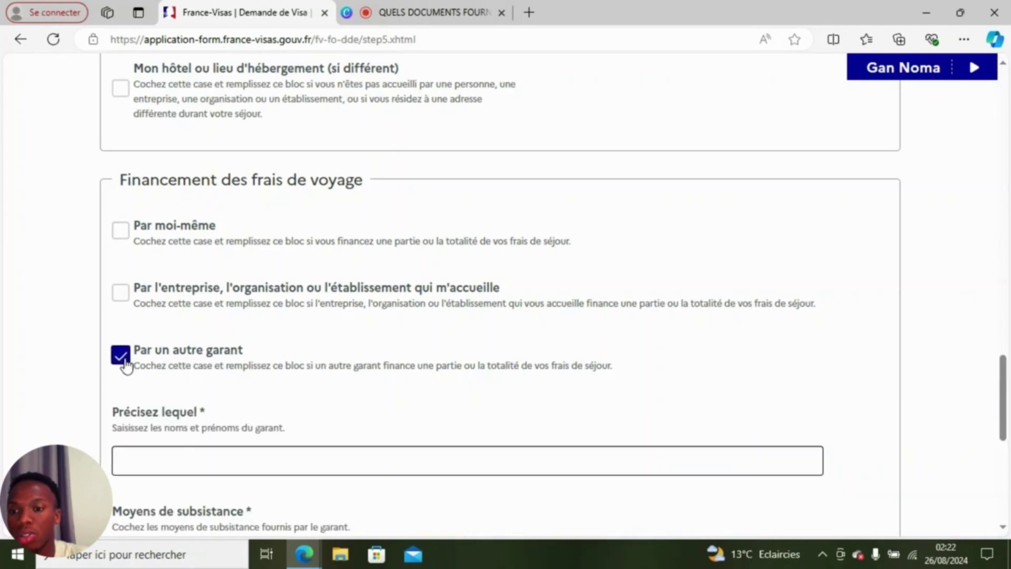
pyautogui.scroll(-2, 230, 376)
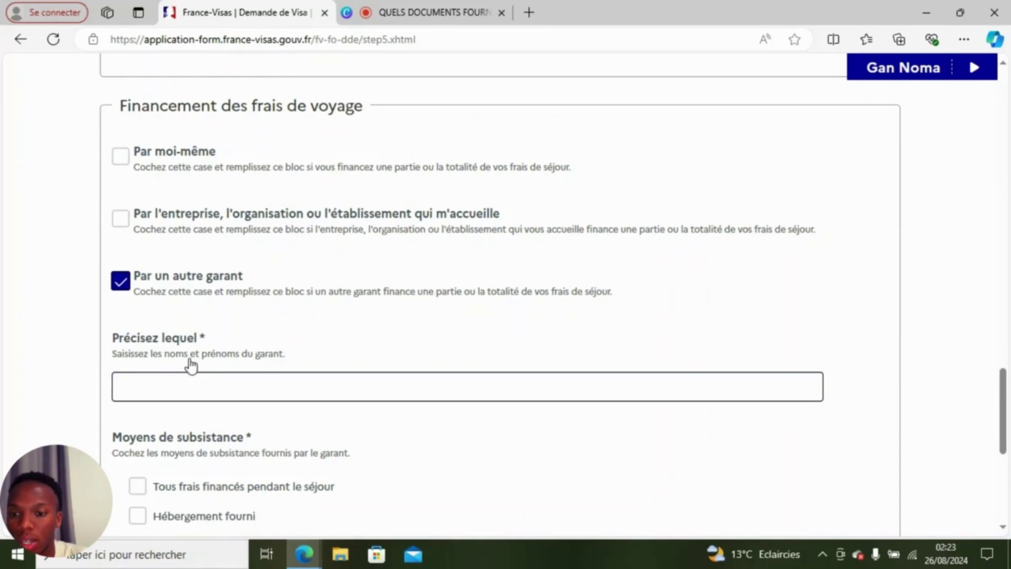
pyautogui.click(204, 389)
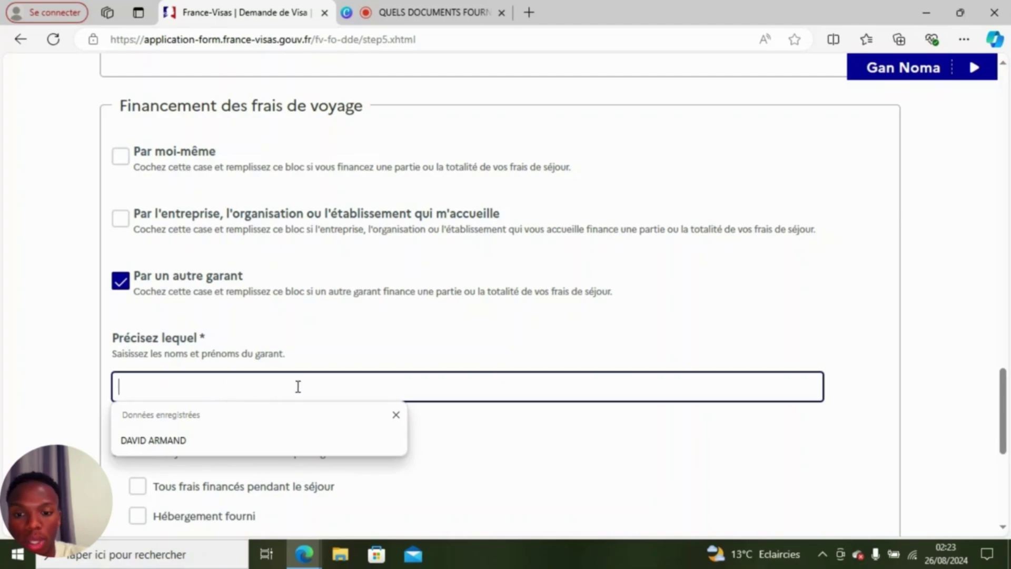
pyautogui.click(225, 437)
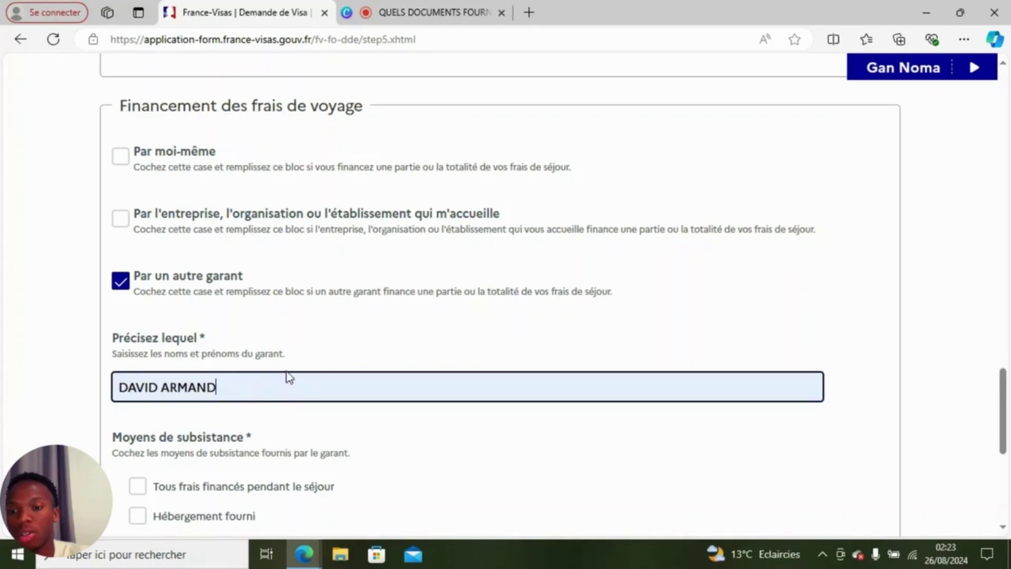
# Select Tous frais financés pendant le séjour as the means of subsistence provided by the guarantor.
pyautogui.scroll(-2, 287, 377)
pyautogui.scroll(-1, 256, 375)
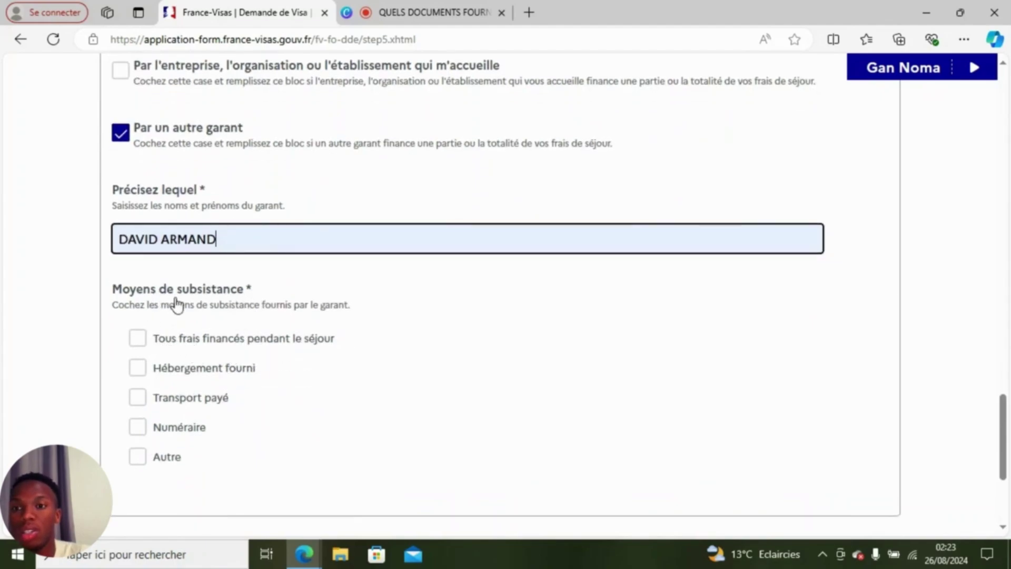
pyautogui.scroll(1, 177, 305)
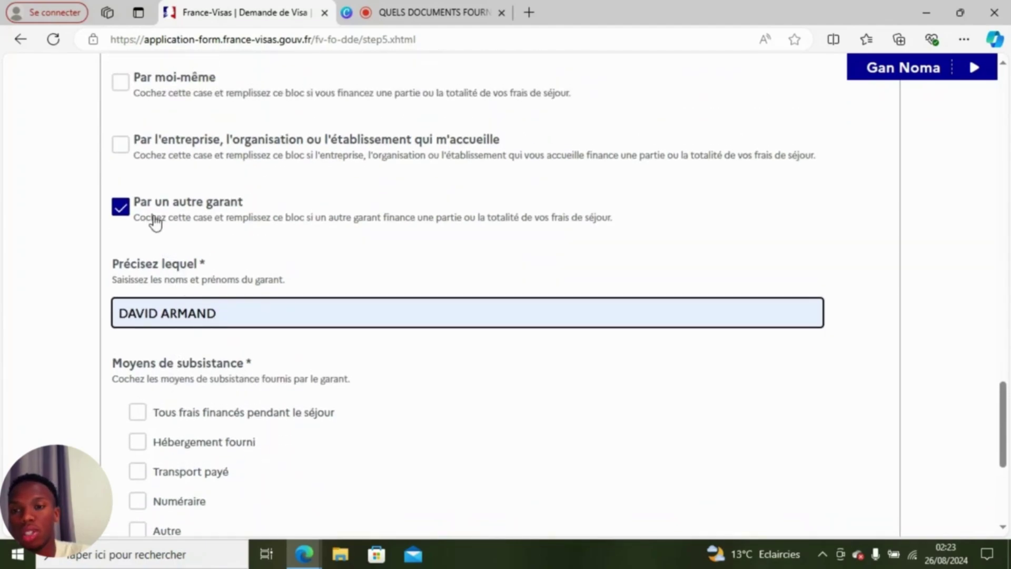
pyautogui.scroll(-1, 180, 284)
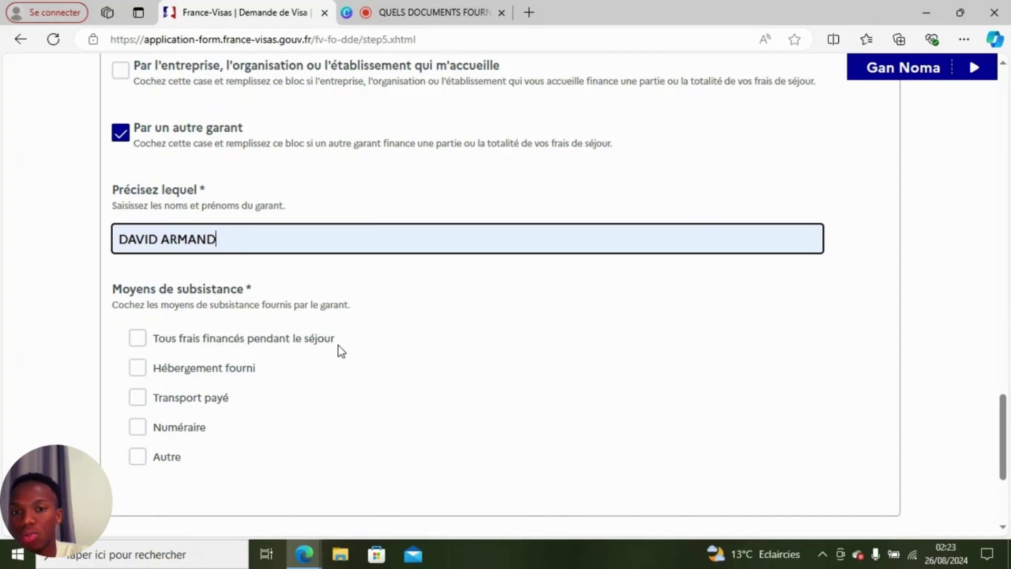
pyautogui.click(138, 341)
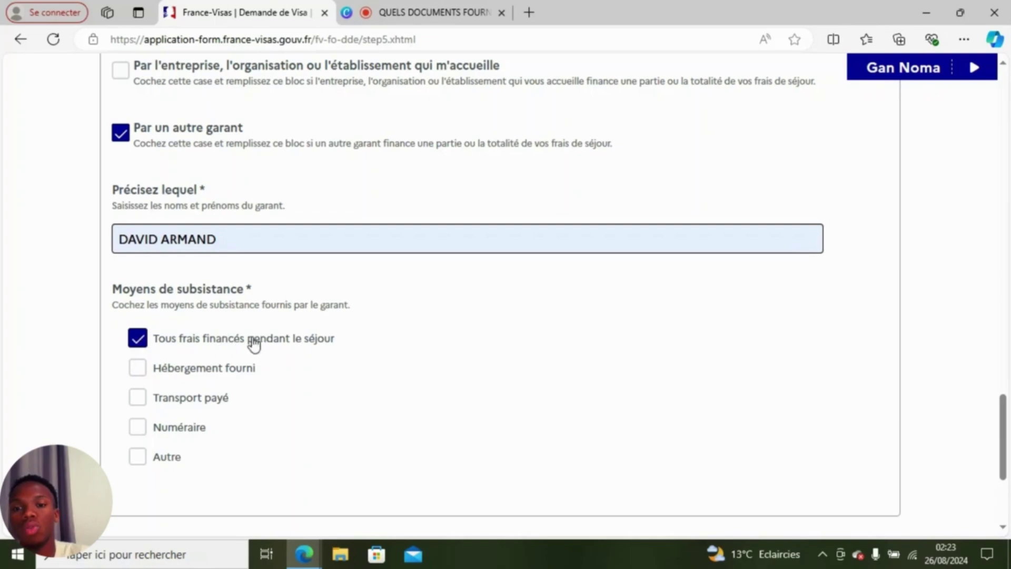
pyautogui.scroll(3, 258, 316)
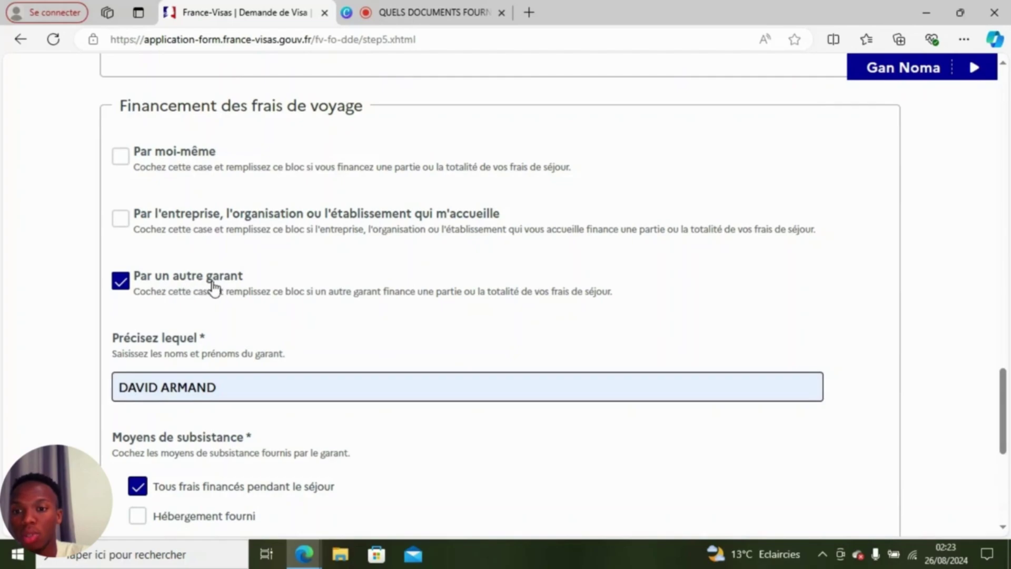
pyautogui.scroll(-3, 198, 316)
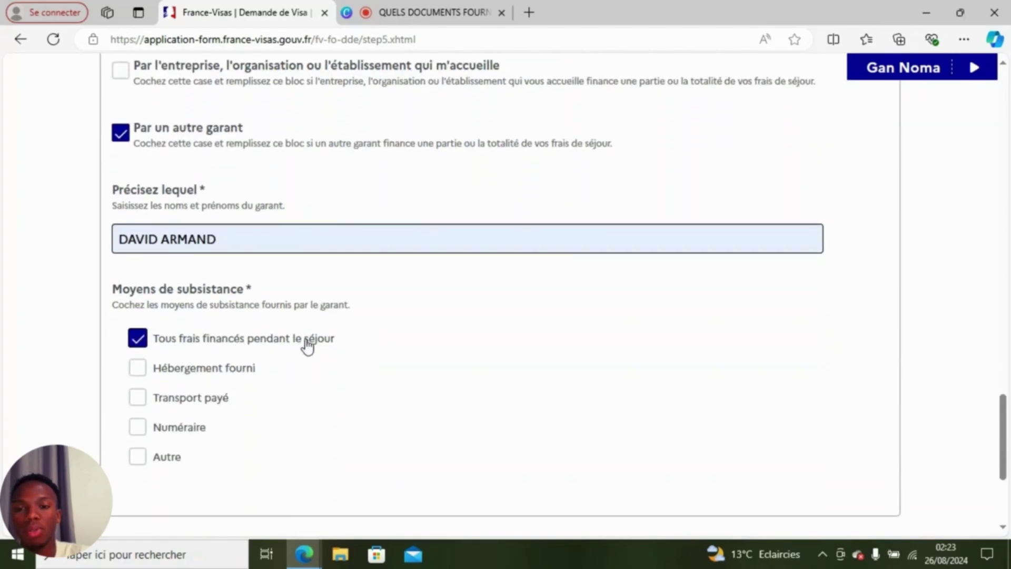
# Review the travel cost financing section and continue from the contacts step to the supporting documents step.
pyautogui.scroll(3, 308, 347)
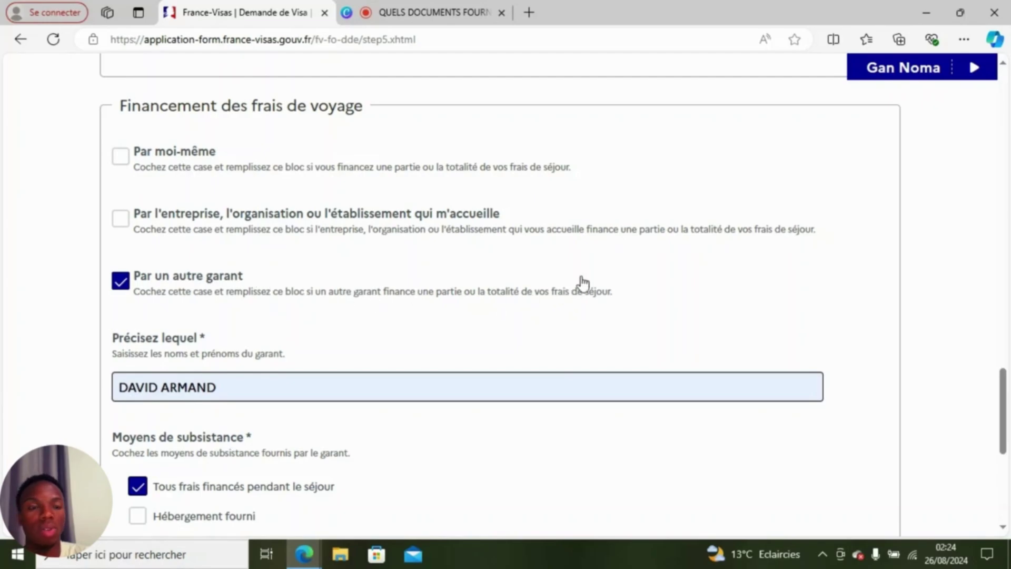
pyautogui.scroll(-5, 583, 283)
pyautogui.scroll(-1, 561, 287)
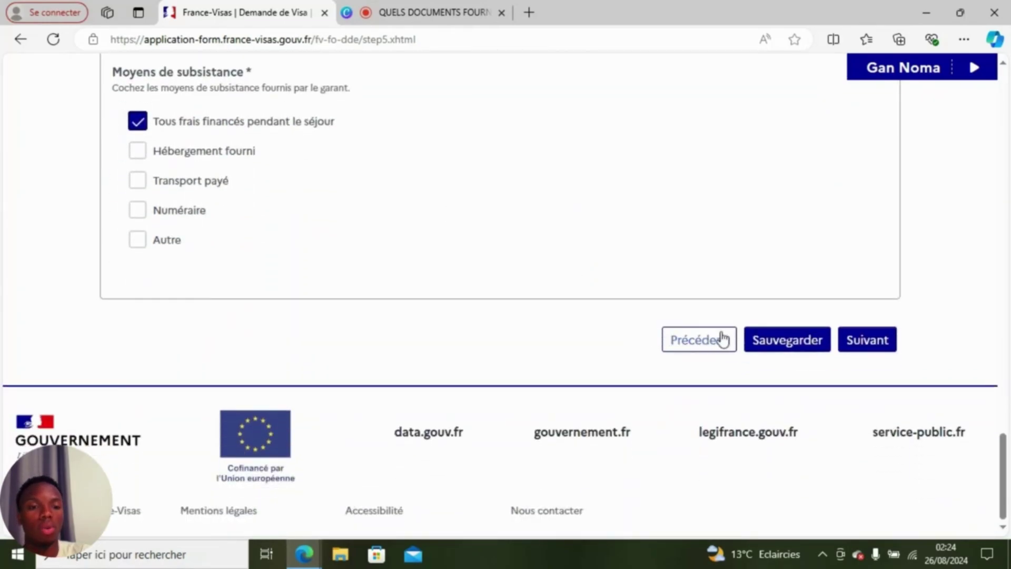
pyautogui.click(858, 347)
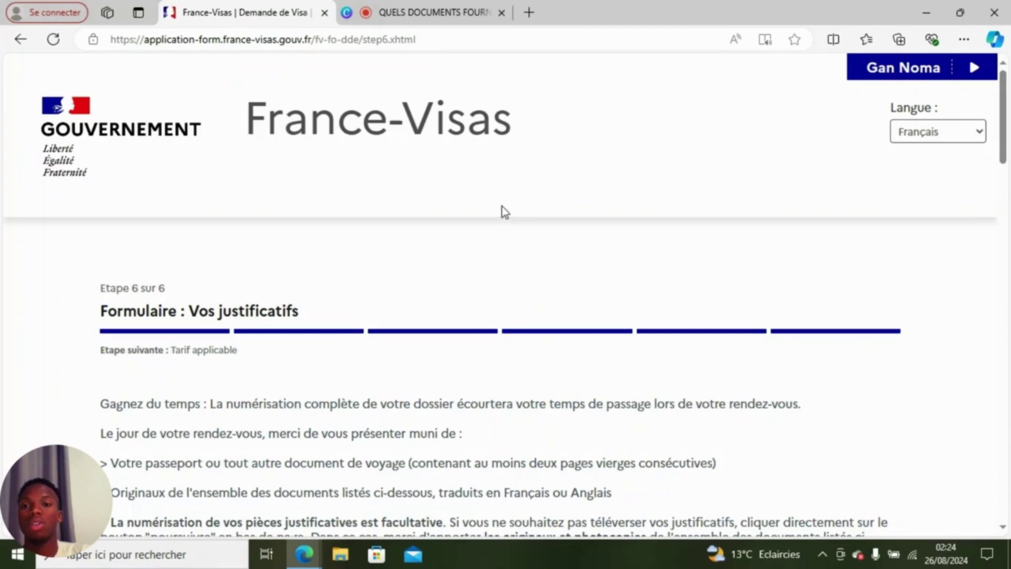
# Read the appointment and document scanning instructions, and survey the required documents from Pré-requis through Hébergement.
pyautogui.scroll(-1, 452, 244)
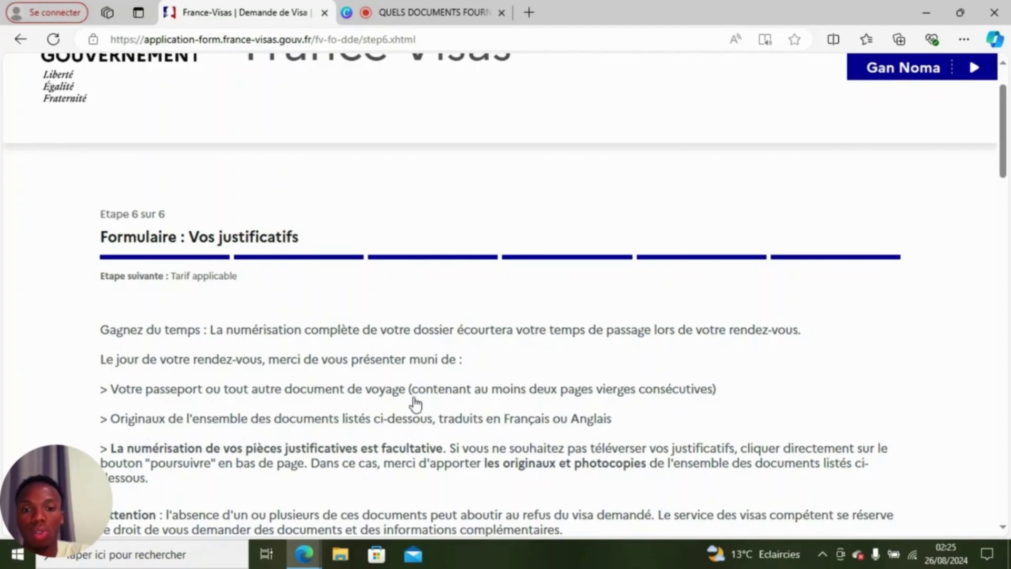
pyautogui.scroll(-1, 407, 388)
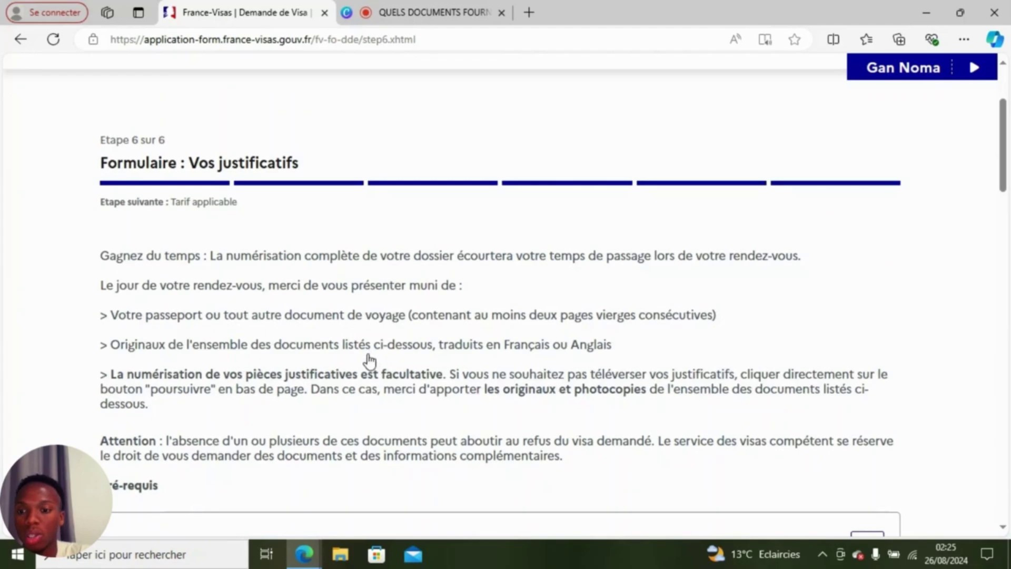
pyautogui.scroll(-1, 369, 362)
pyautogui.scroll(-1, 345, 346)
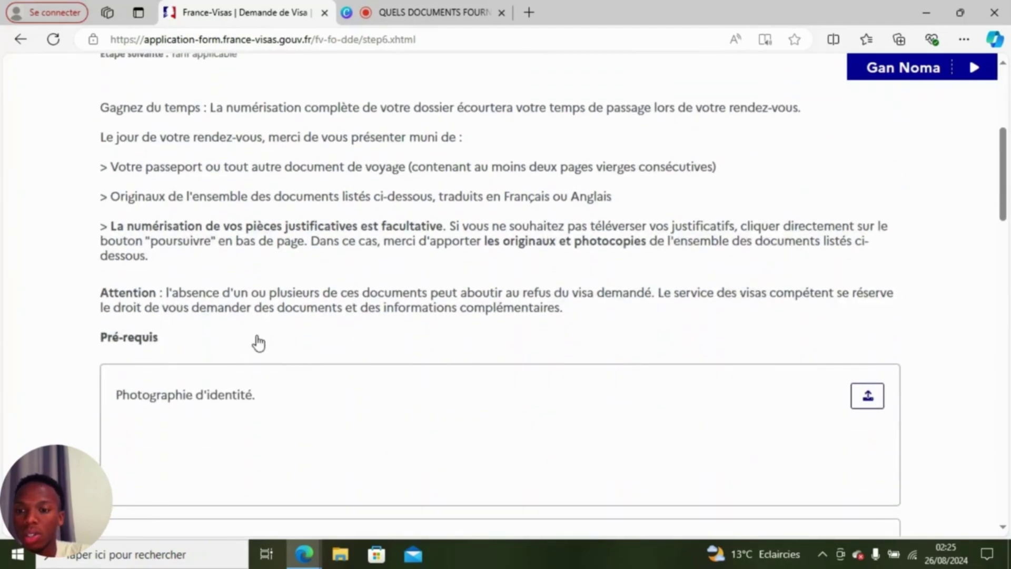
pyautogui.scroll(-1, 310, 318)
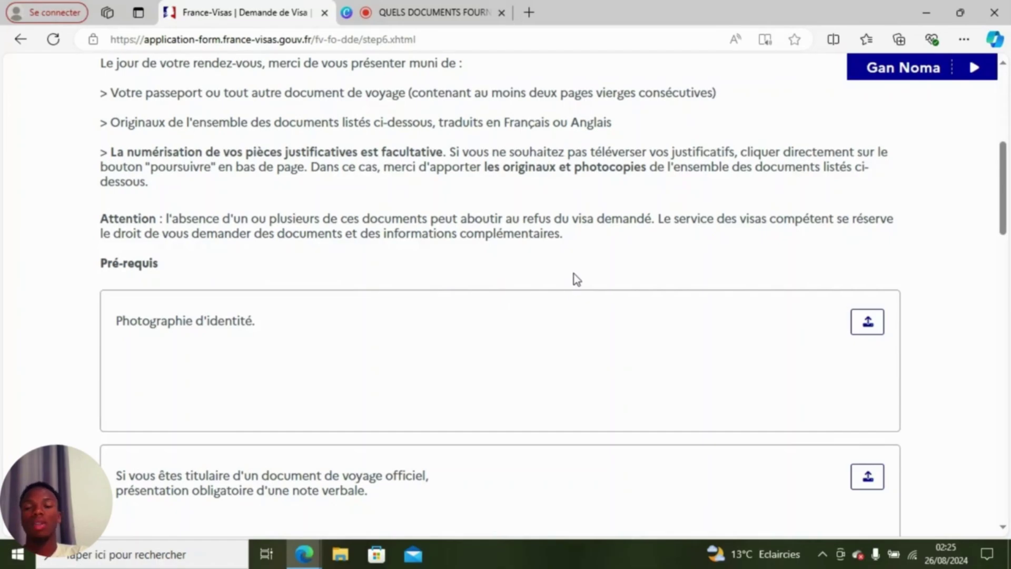
pyautogui.scroll(-5, 574, 275)
pyautogui.scroll(-10, 577, 280)
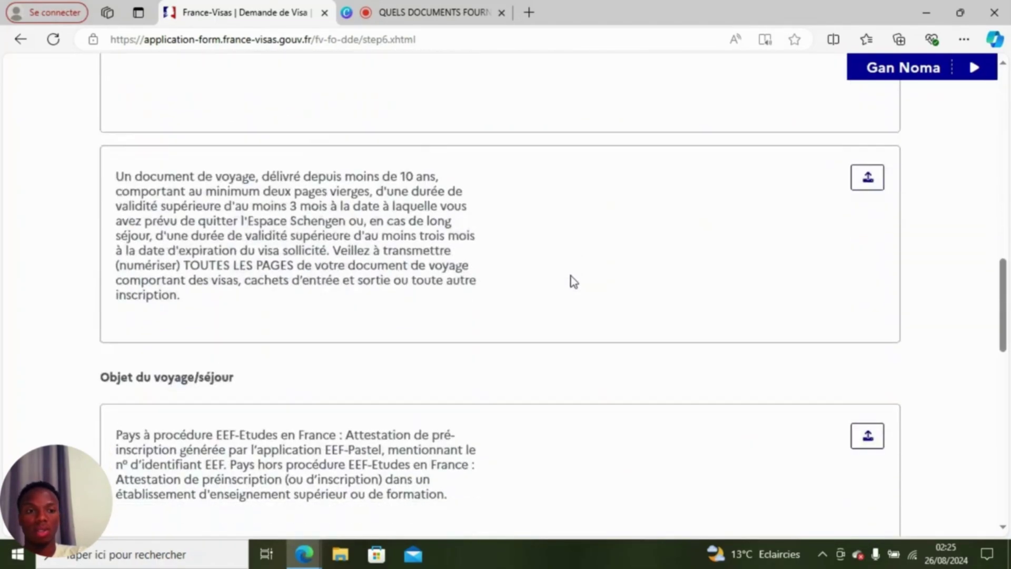
pyautogui.scroll(-5, 577, 274)
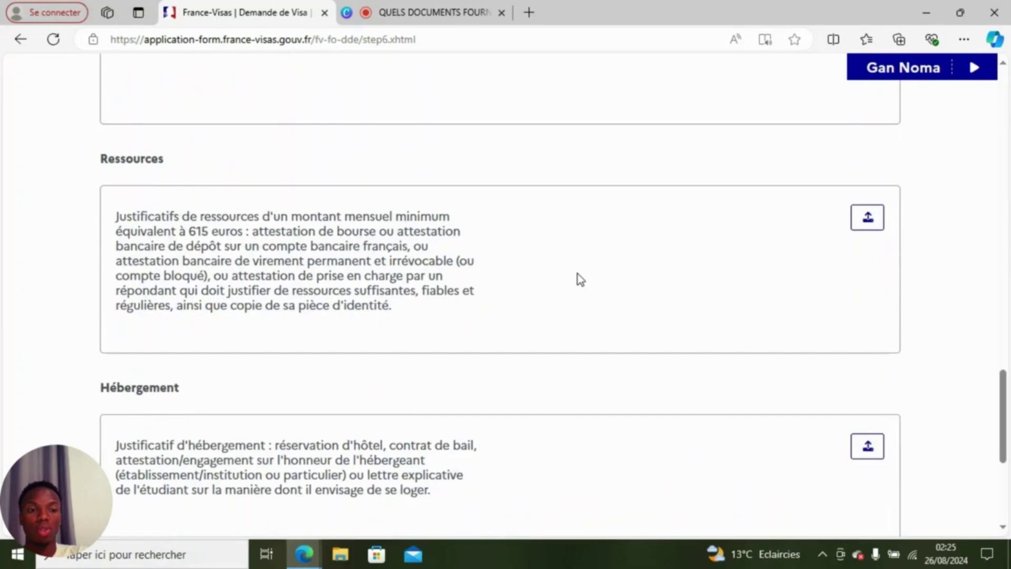
pyautogui.scroll(6, 577, 274)
pyautogui.scroll(15, 576, 274)
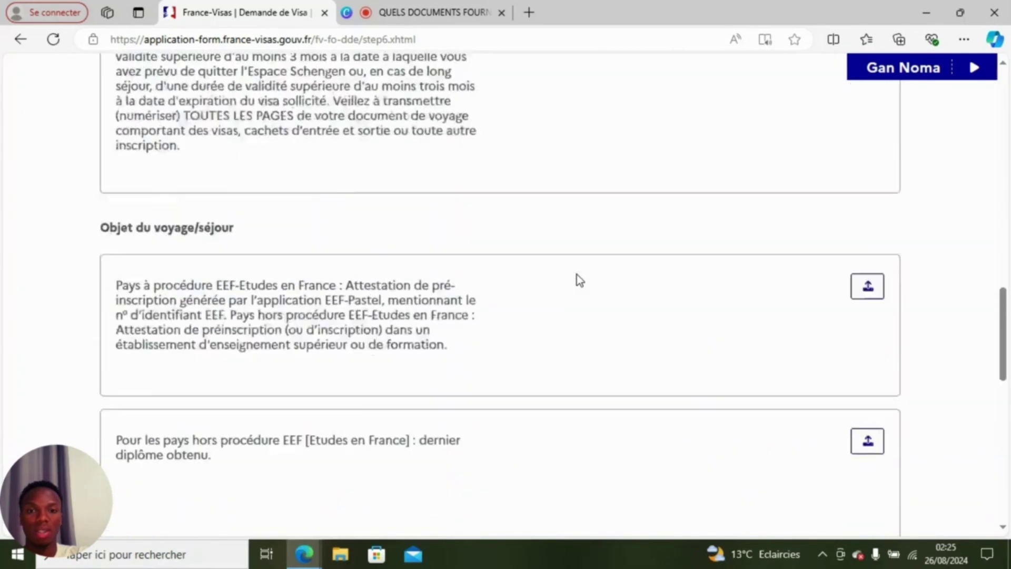
pyautogui.scroll(3, 590, 276)
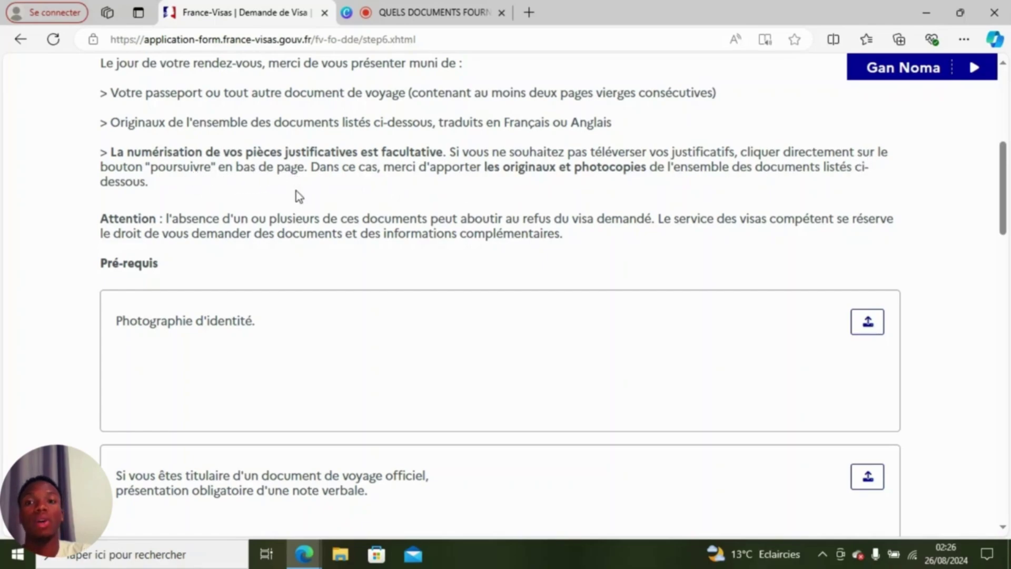
# Examine the document requirements under Pré-requis, Objet du voyage/séjour and Ressources.
pyautogui.scroll(-3, 579, 313)
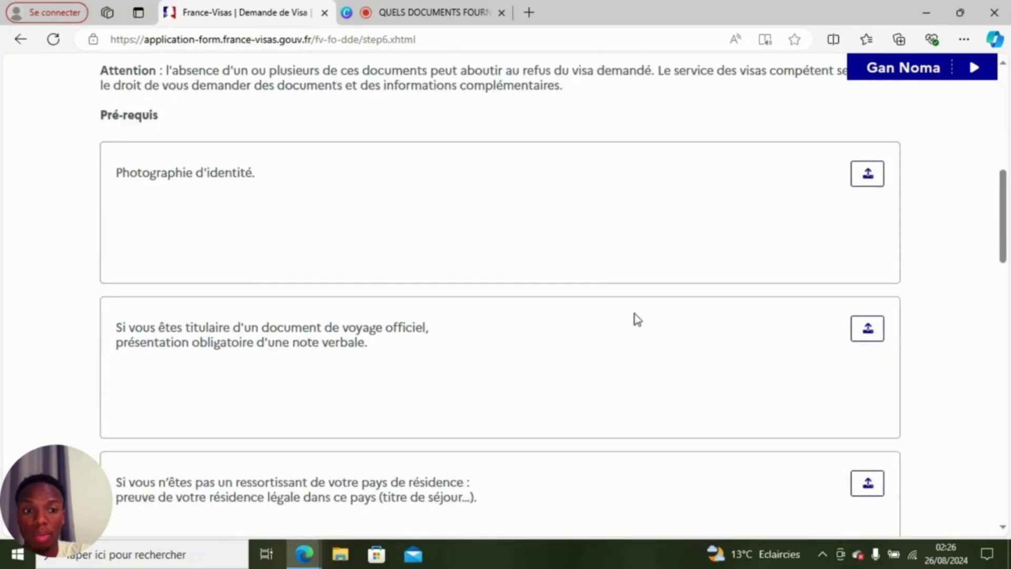
pyautogui.scroll(-6, 688, 258)
pyautogui.scroll(9, 679, 275)
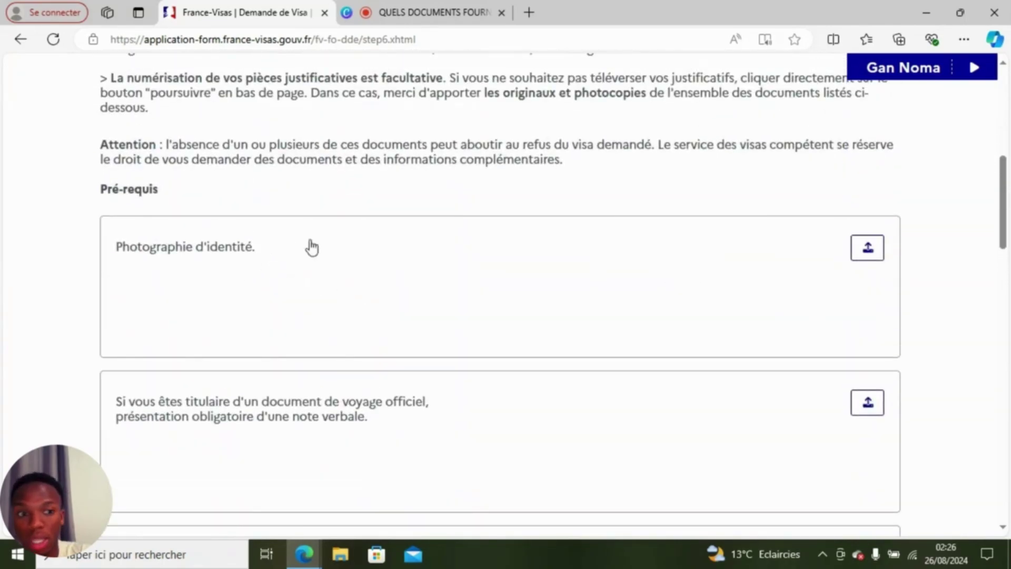
pyautogui.scroll(-10, 697, 247)
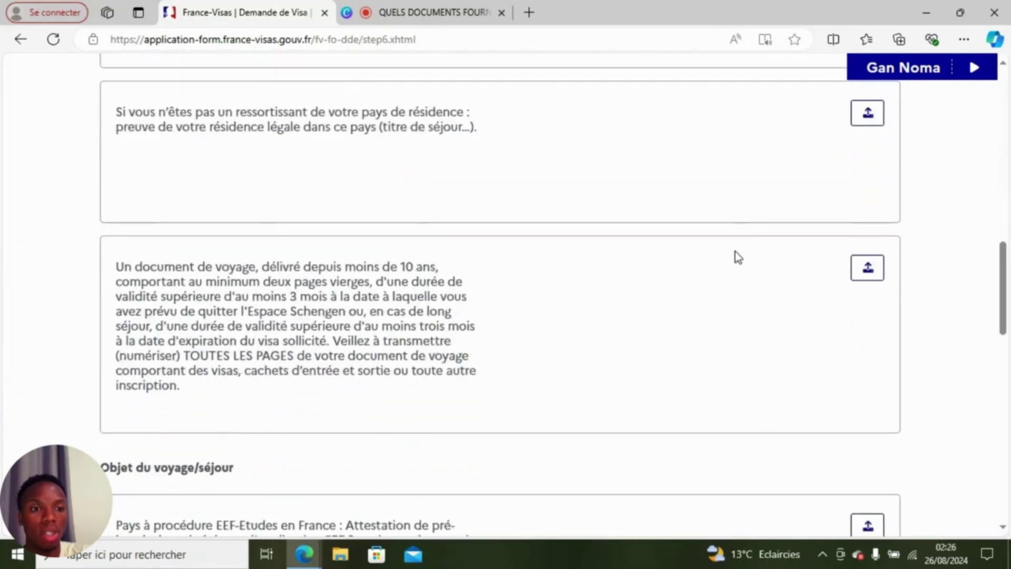
pyautogui.scroll(-3, 710, 274)
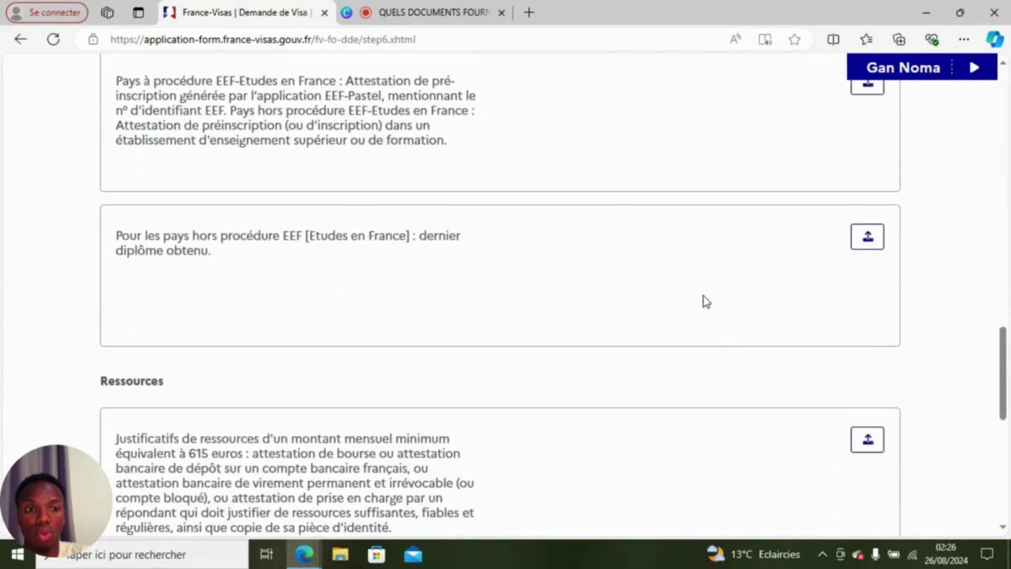
pyautogui.scroll(-3, 674, 392)
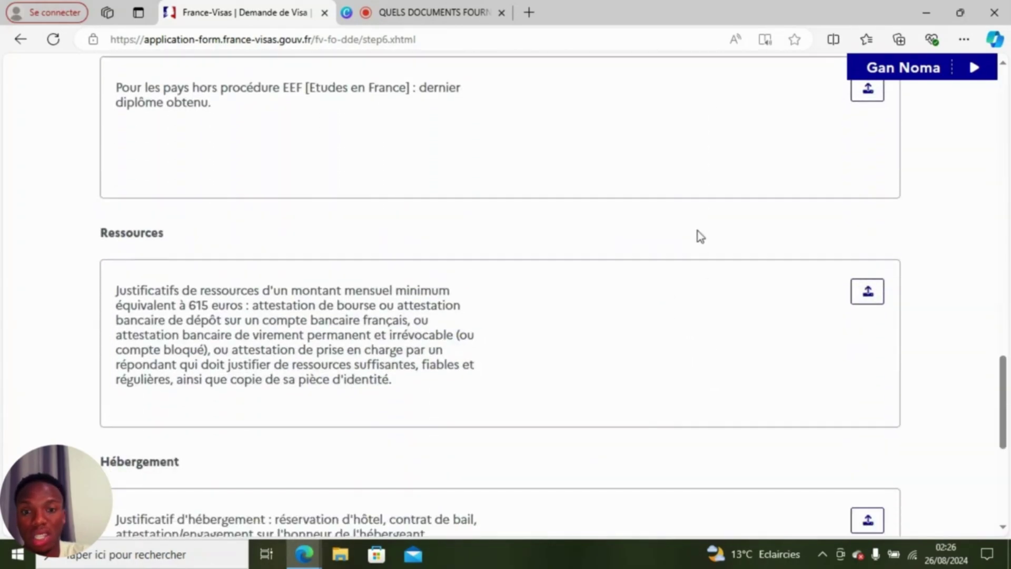
pyautogui.scroll(10, 698, 227)
pyautogui.scroll(8, 690, 235)
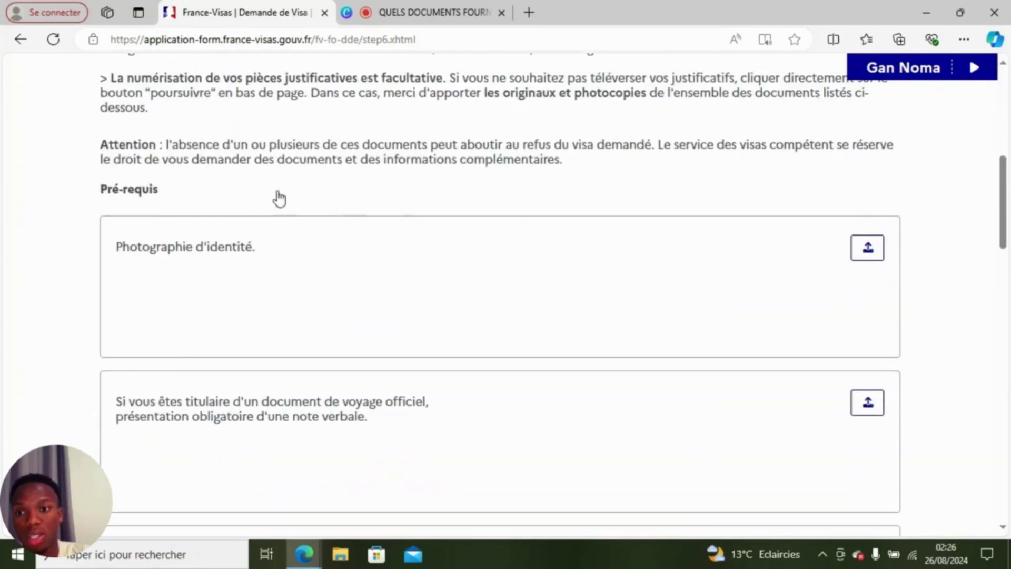
# Review the optional scanning notice and the missing-document warning alongside the documents listed down to Objet du voyage/séjour.
pyautogui.scroll(1, 271, 150)
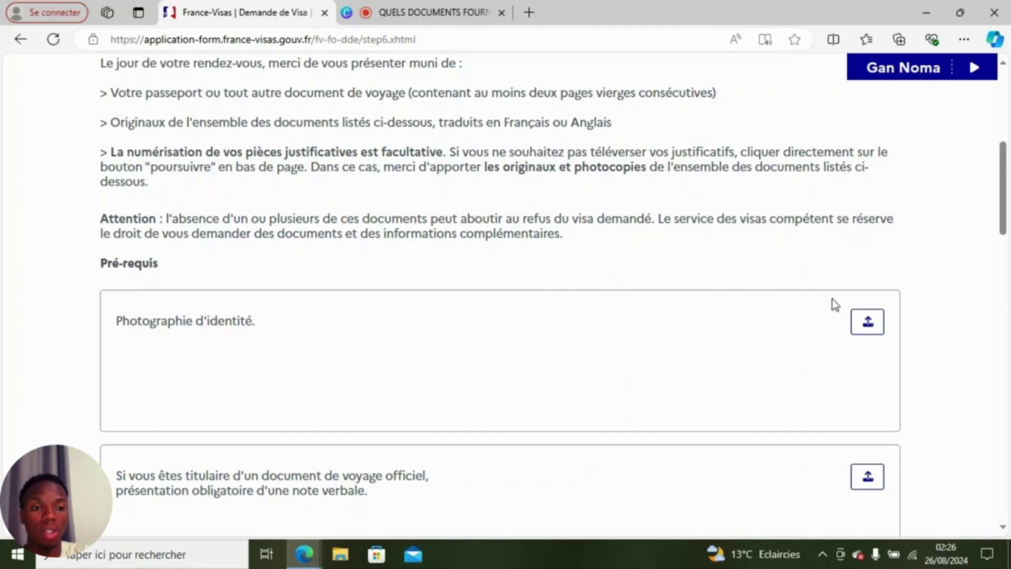
pyautogui.scroll(-3, 787, 323)
pyautogui.scroll(4, 785, 322)
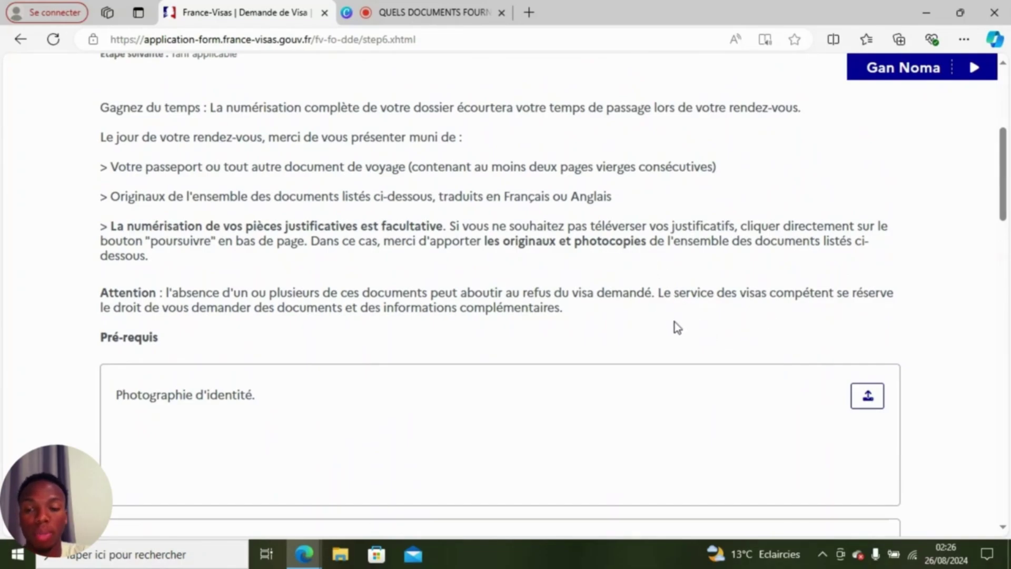
pyautogui.scroll(-1, 750, 337)
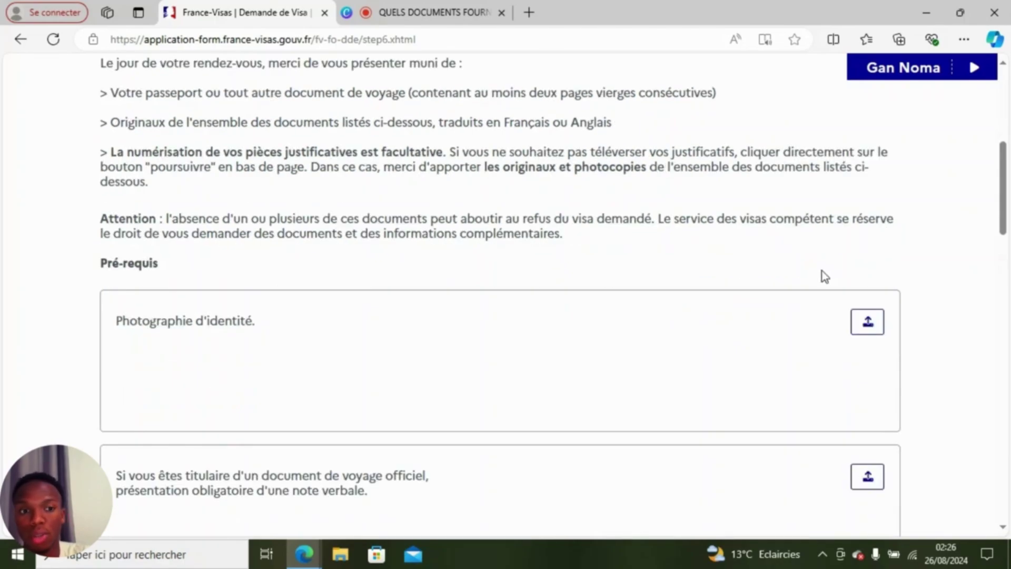
pyautogui.scroll(-2, 901, 278)
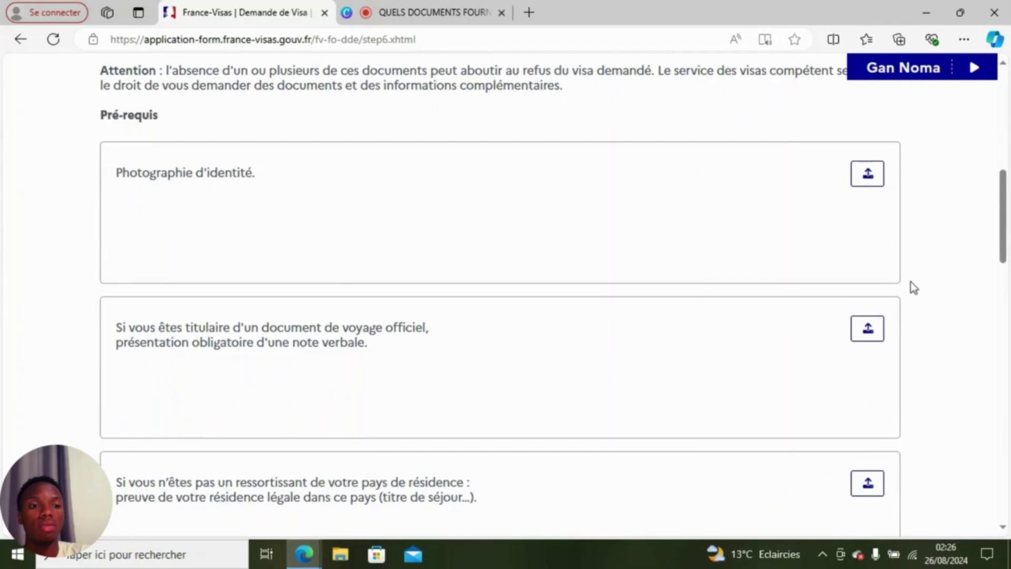
pyautogui.scroll(-4, 890, 295)
pyautogui.scroll(-6, 732, 284)
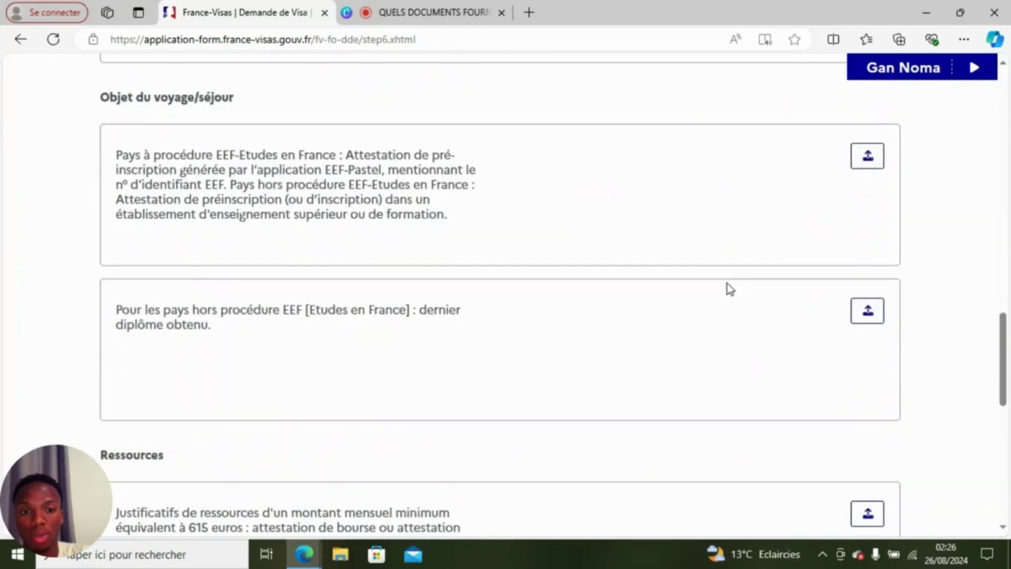
pyautogui.scroll(7, 728, 284)
pyautogui.scroll(7, 726, 286)
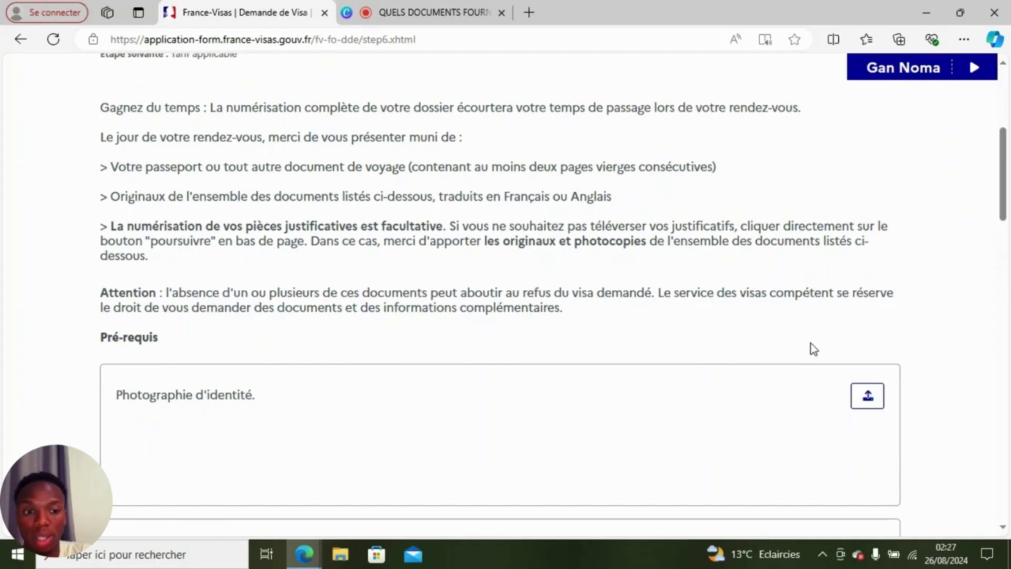
pyautogui.scroll(-12, 810, 357)
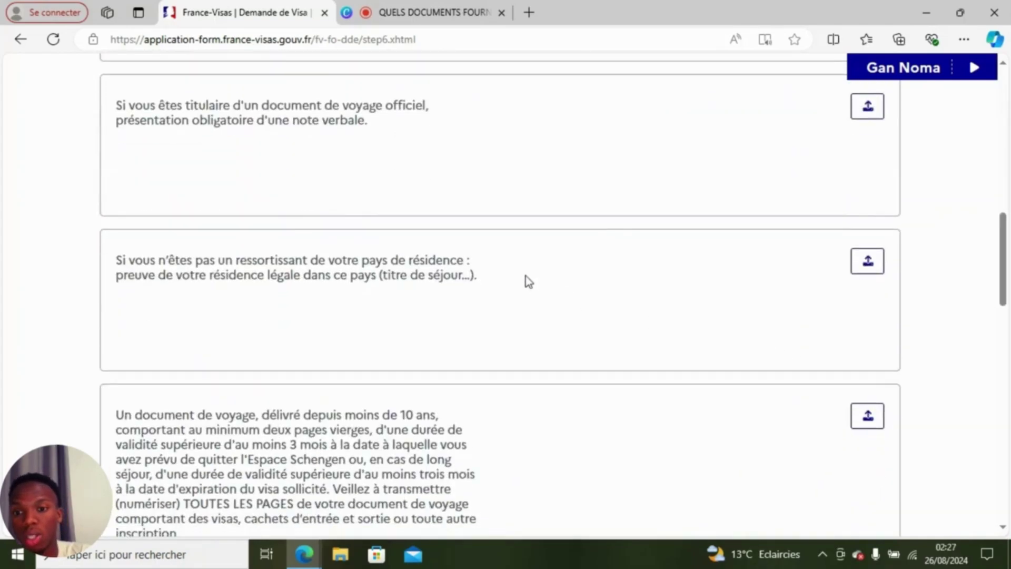
pyautogui.scroll(12, 619, 279)
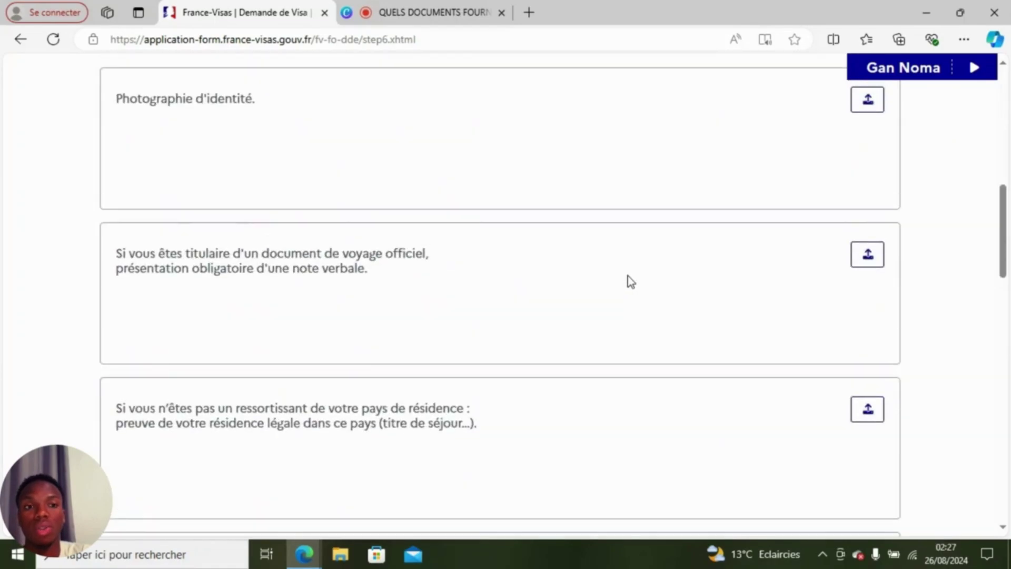
pyautogui.scroll(-3, 647, 287)
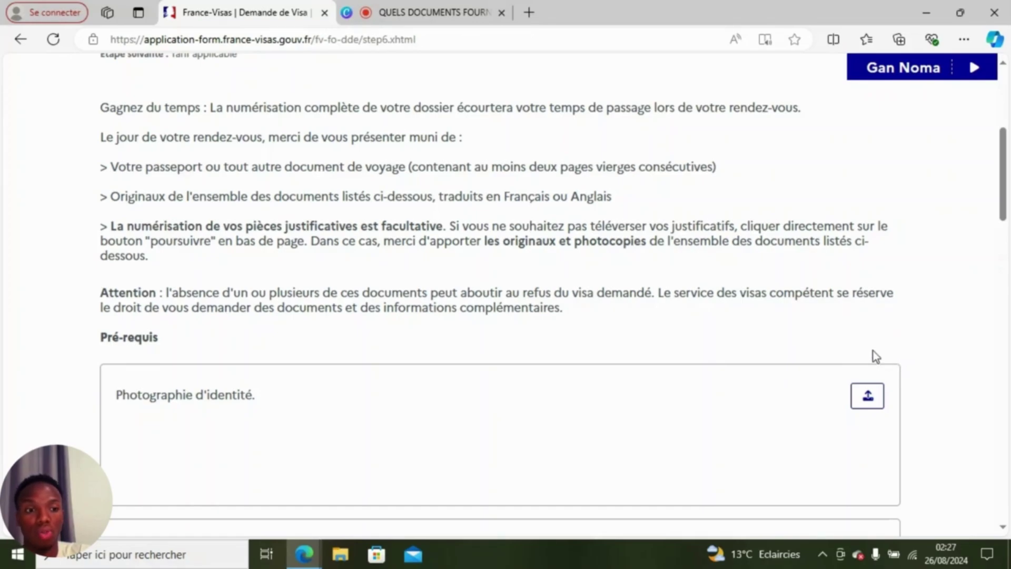
pyautogui.scroll(-15, 785, 343)
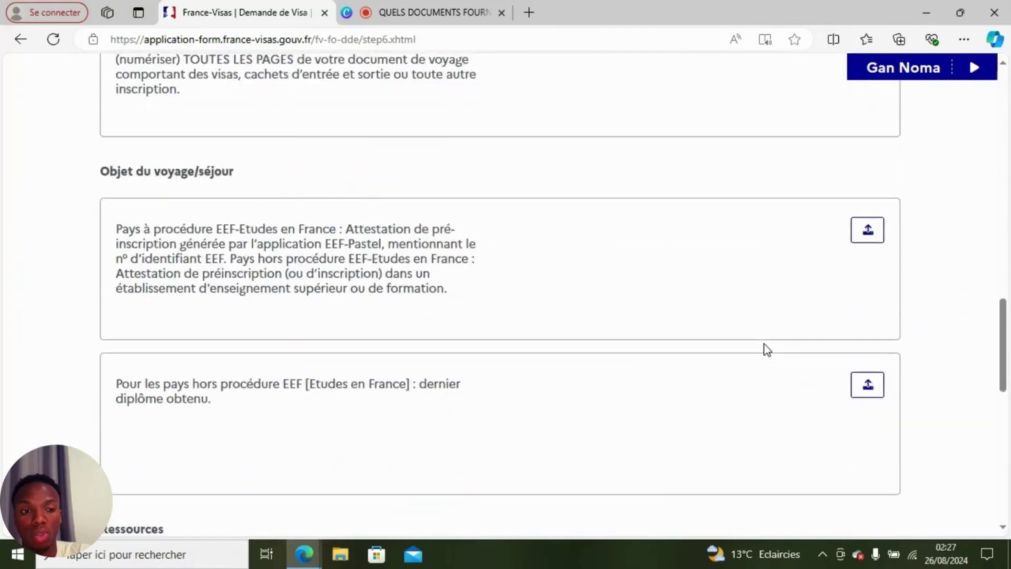
pyautogui.scroll(6, 763, 344)
pyautogui.scroll(8, 760, 343)
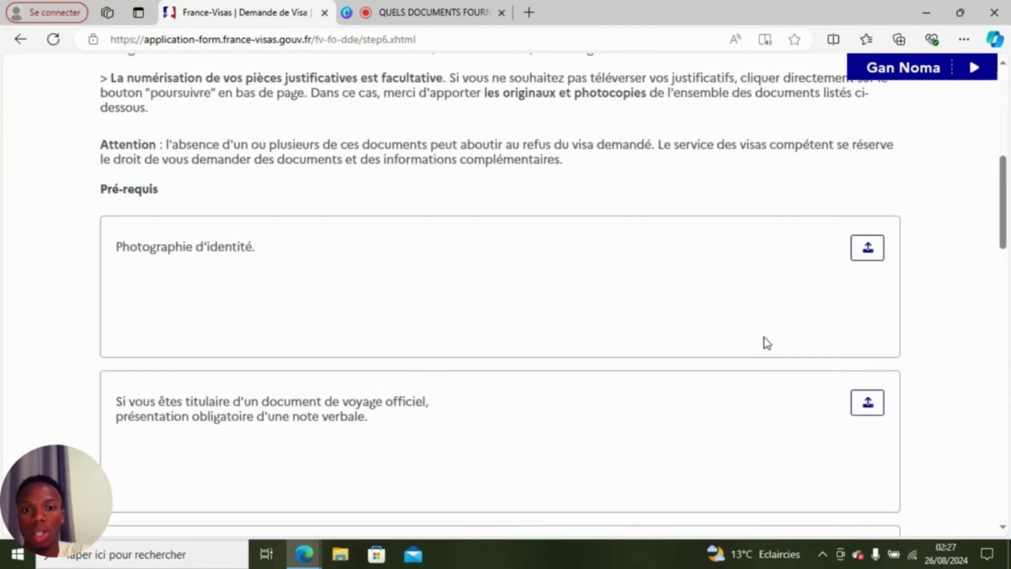
pyautogui.scroll(3, 840, 221)
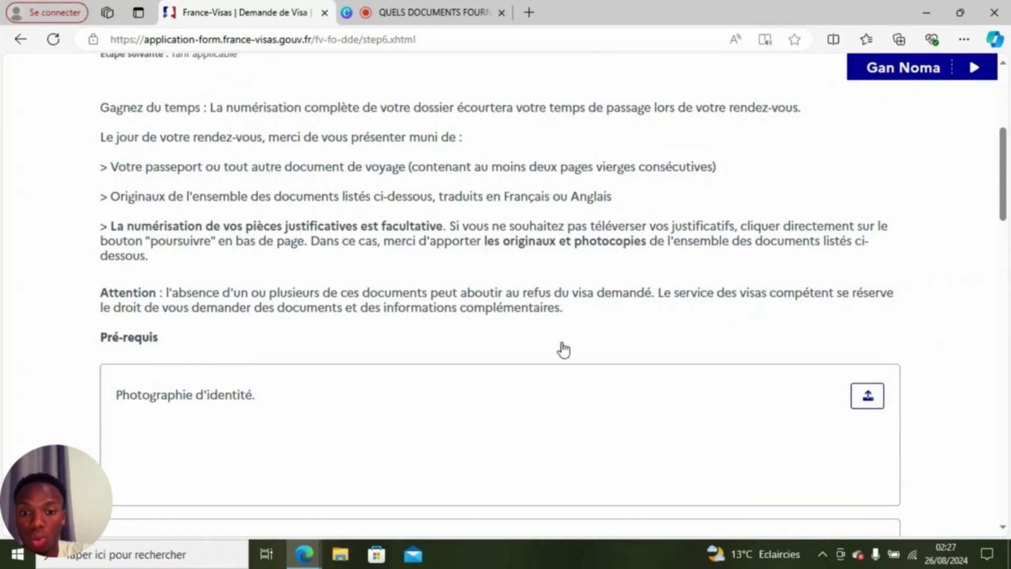
pyautogui.scroll(-15, 562, 350)
pyautogui.scroll(20, 483, 361)
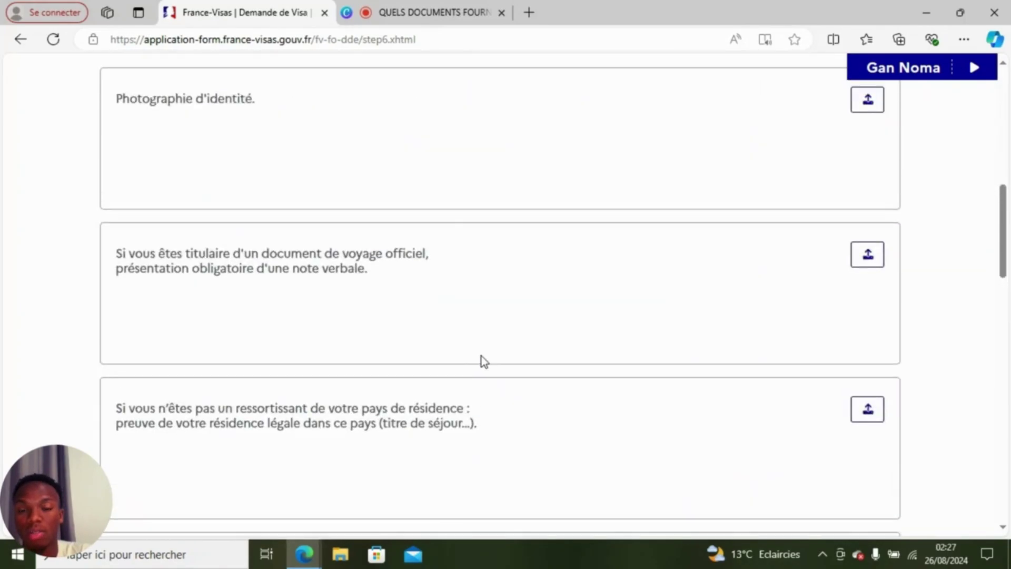
# Reread the notice on originals and photocopies, and check the permitted file format and maximum size for the Photographie d'identité upload.
pyautogui.scroll(-4, 505, 351)
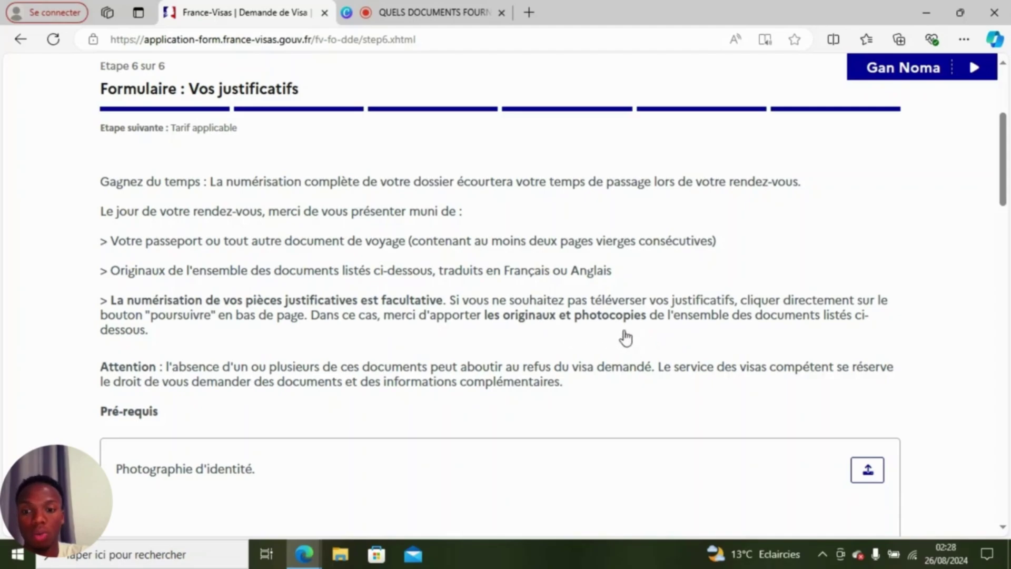
pyautogui.scroll(-10, 876, 449)
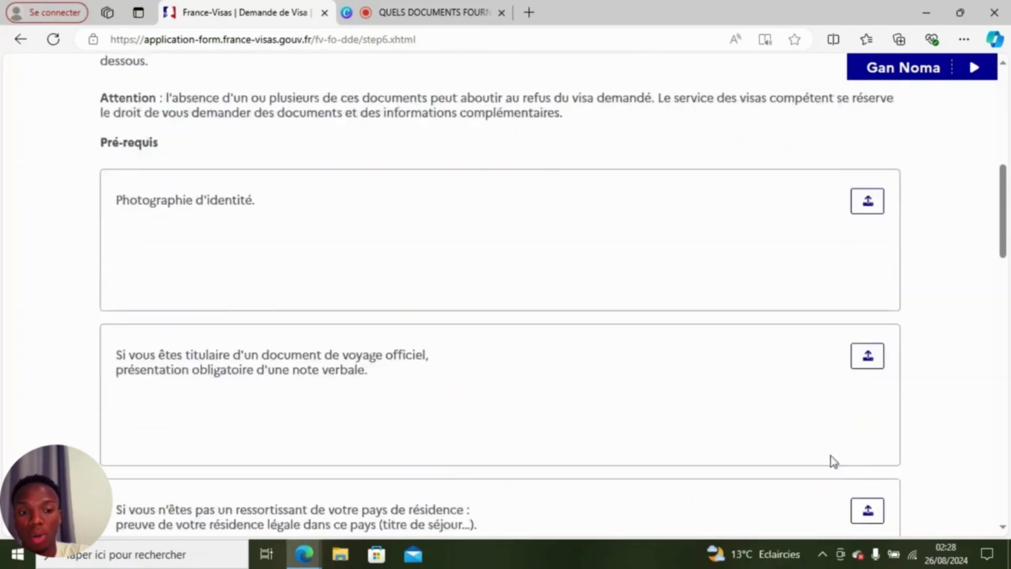
pyautogui.scroll(3, 665, 379)
pyautogui.scroll(10, 665, 372)
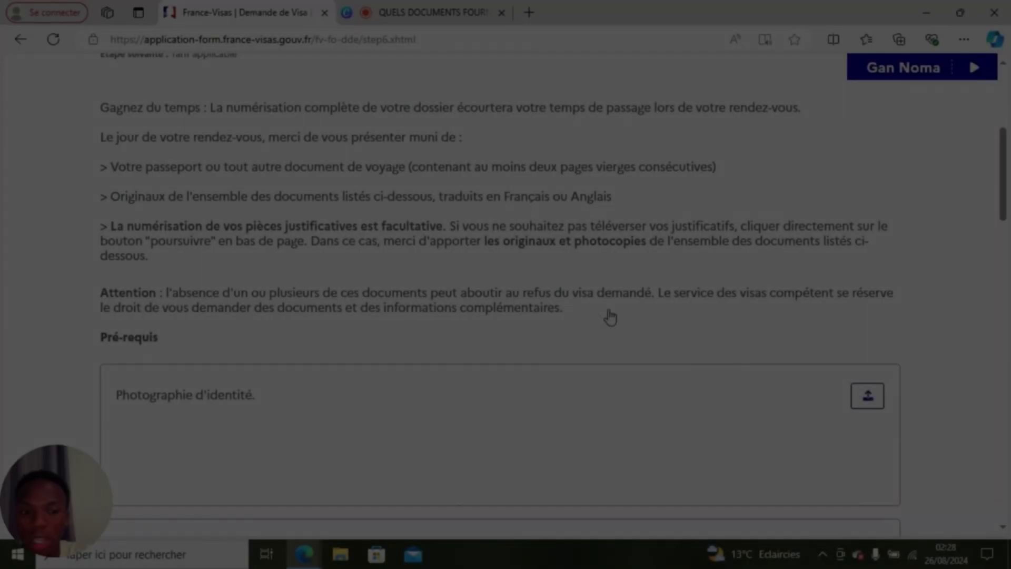
pyautogui.scroll(-2, 610, 317)
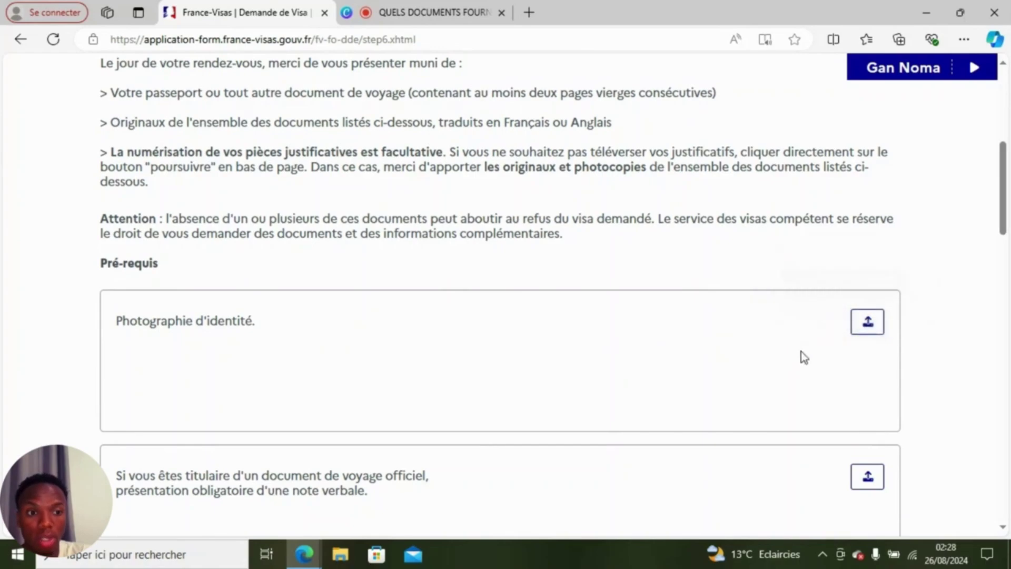
pyautogui.scroll(-2, 691, 329)
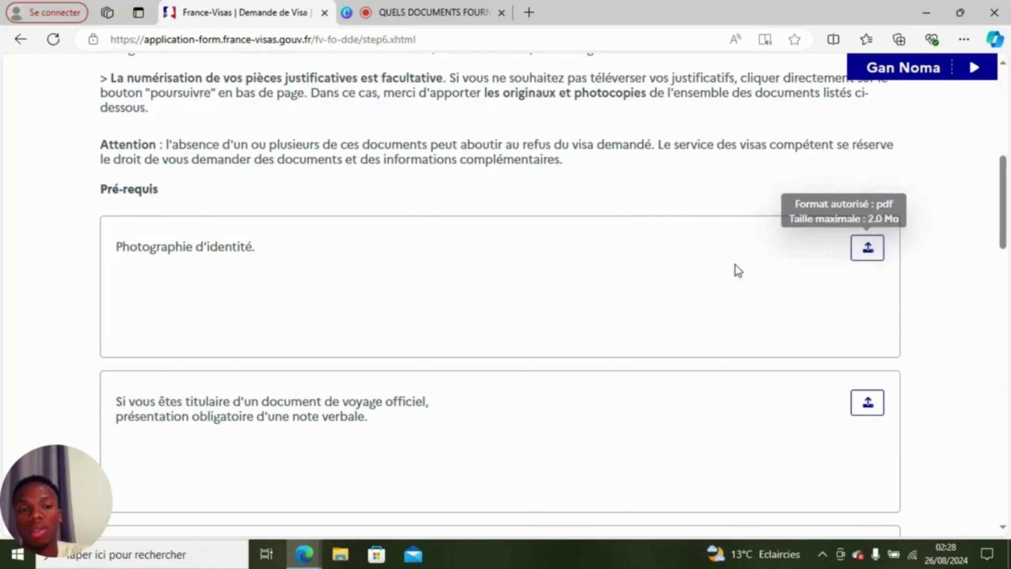
# Review the Pré-requis items for the identity photograph, note verbale and proof of legal residence, including the note verbale upload's permitted format and size.
pyautogui.scroll(-3, 652, 273)
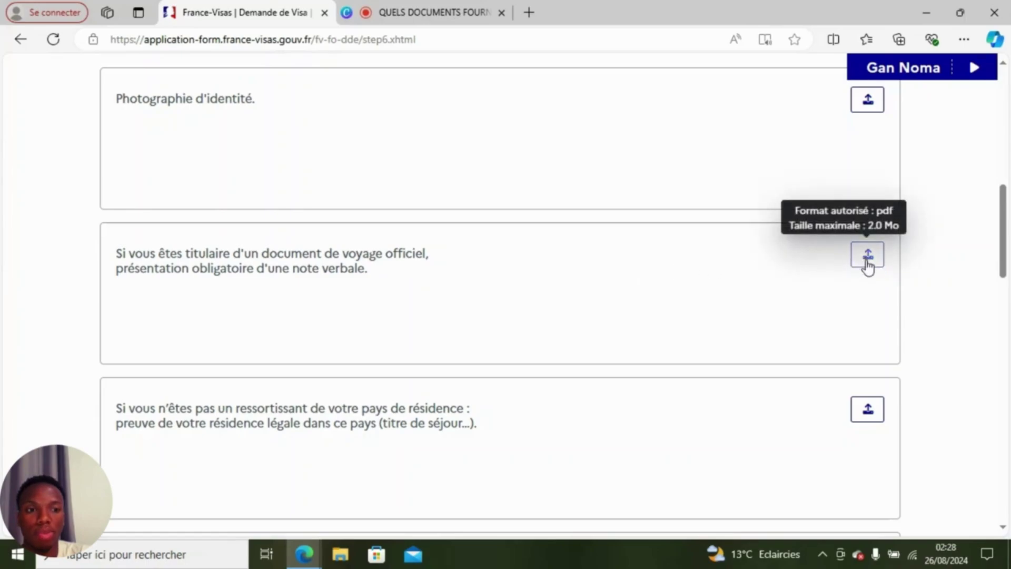
pyautogui.scroll(-1, 717, 271)
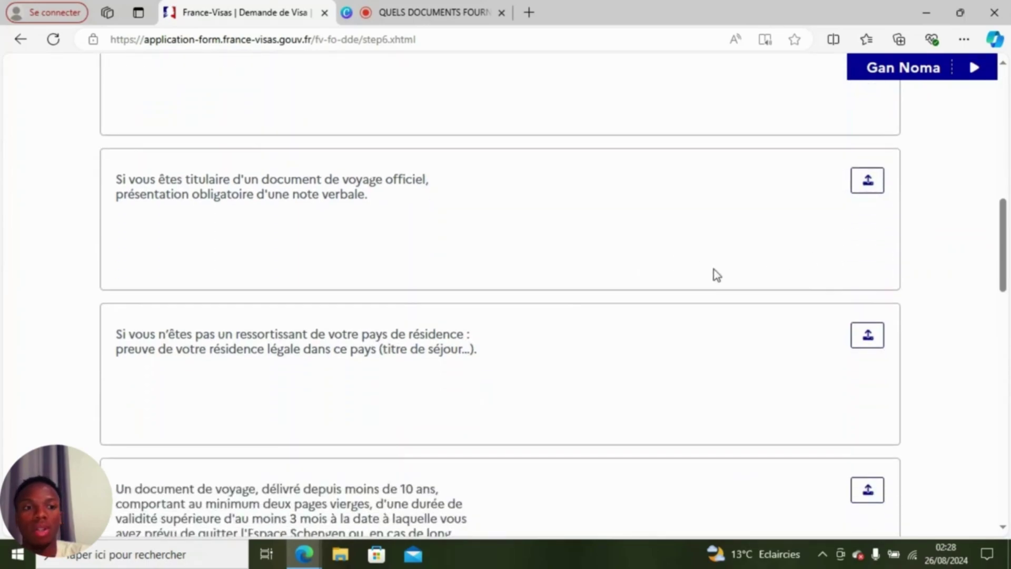
pyautogui.scroll(-1, 307, 357)
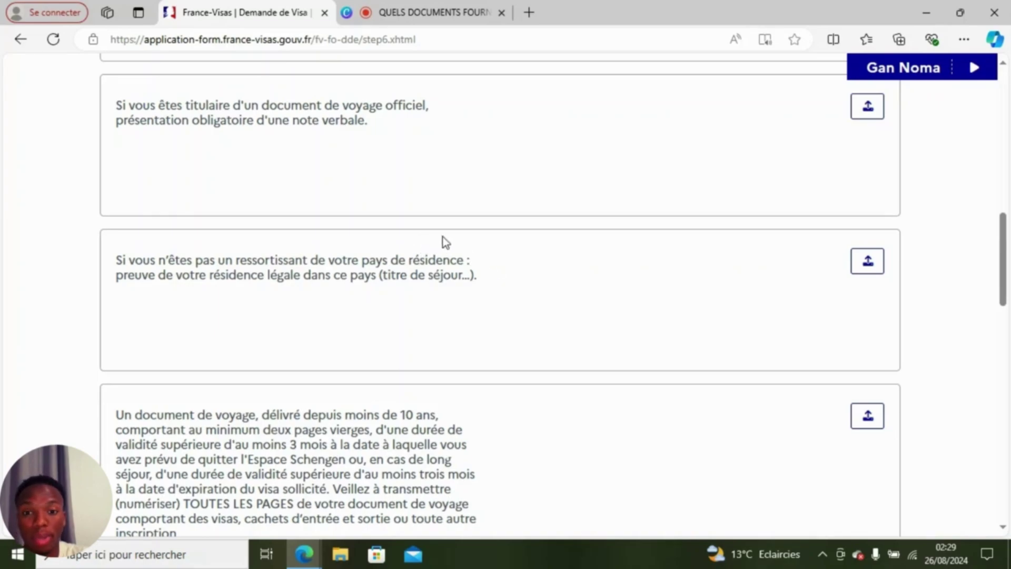
pyautogui.scroll(3, 735, 286)
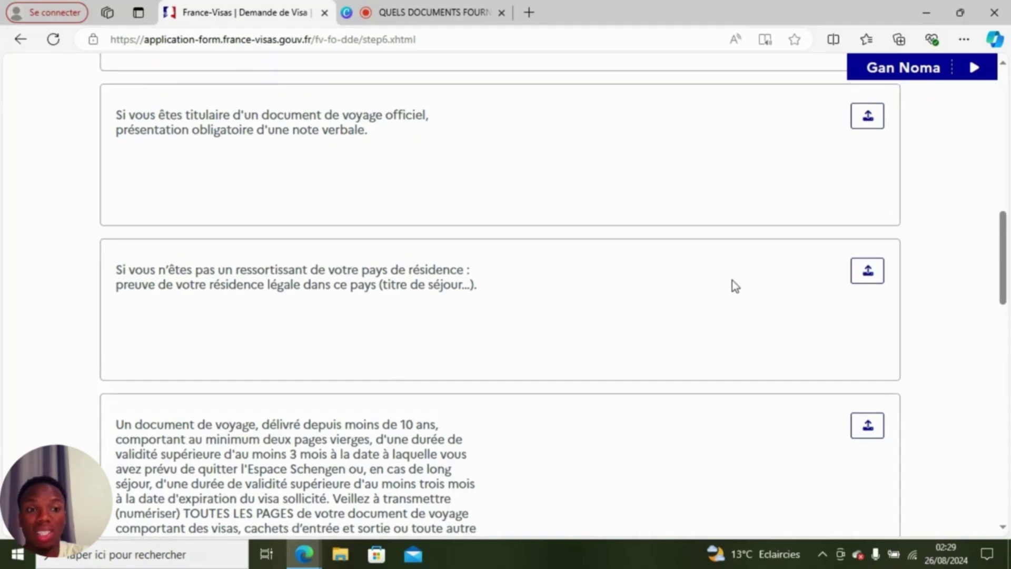
pyautogui.scroll(-2, 733, 286)
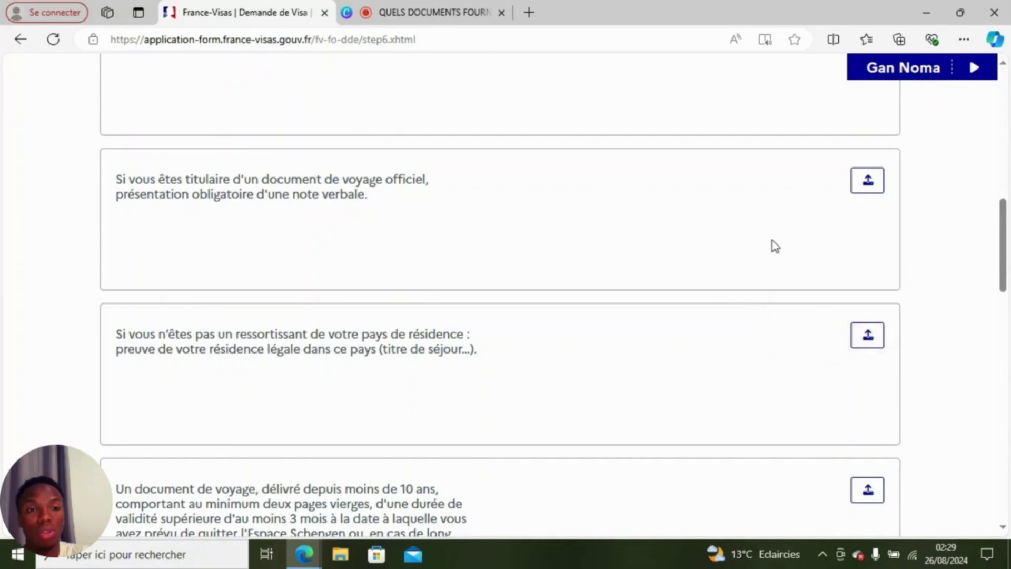
pyautogui.scroll(5, 773, 243)
pyautogui.scroll(-7, 769, 251)
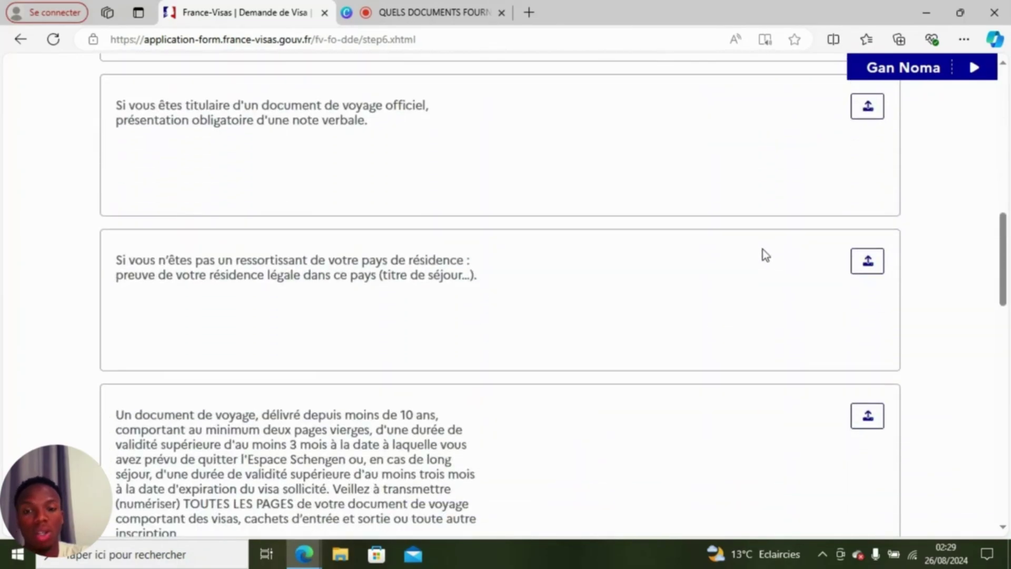
pyautogui.scroll(4, 750, 248)
pyautogui.scroll(-4, 749, 248)
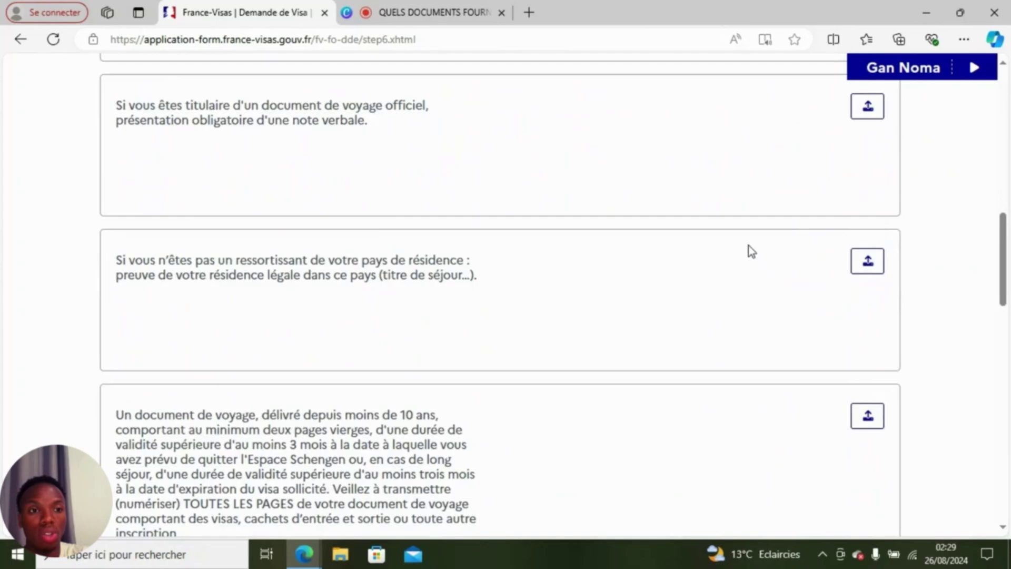
pyautogui.scroll(4, 750, 251)
pyautogui.scroll(-2, 756, 316)
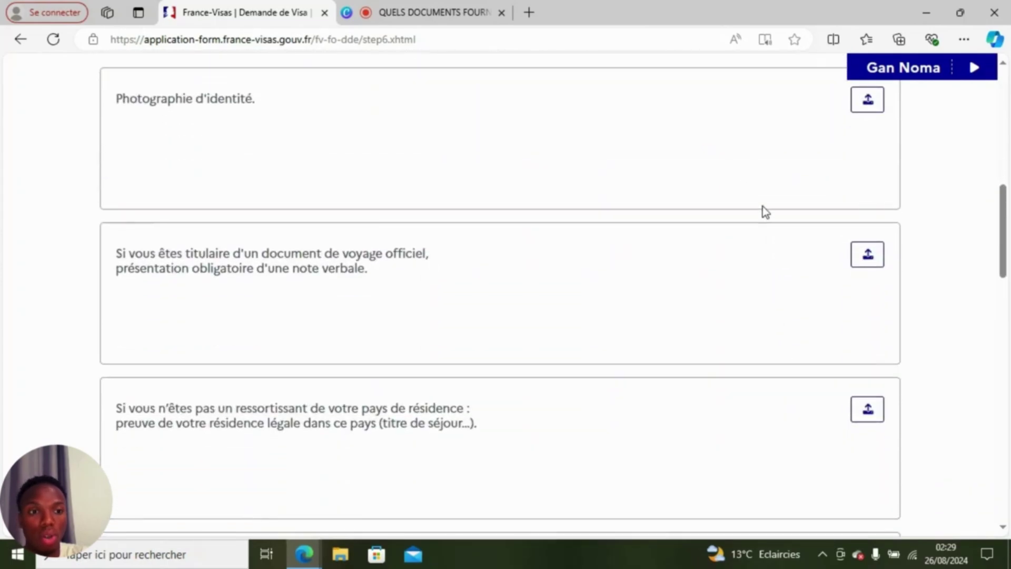
pyautogui.scroll(-4, 749, 427)
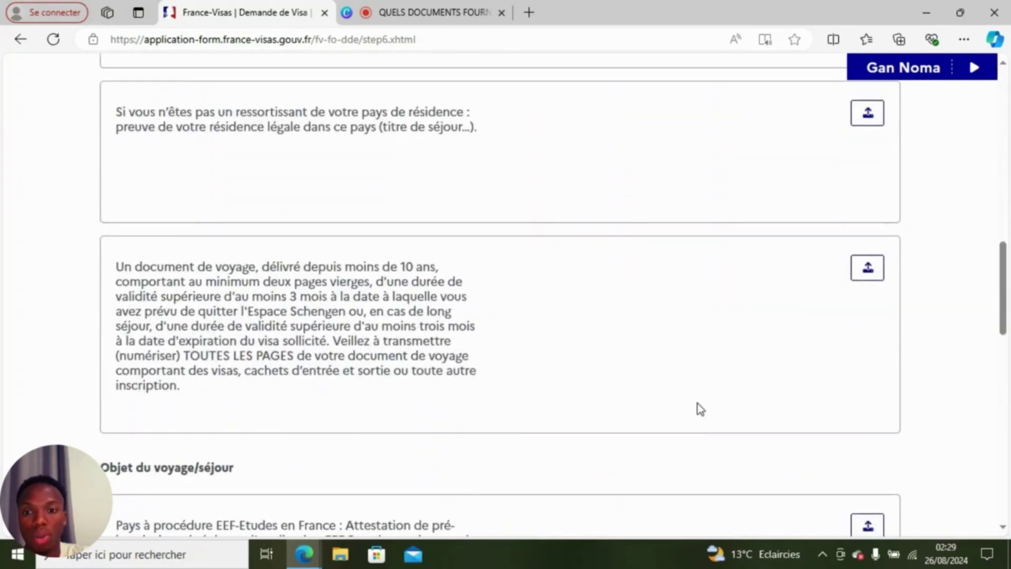
pyautogui.scroll(5, 706, 395)
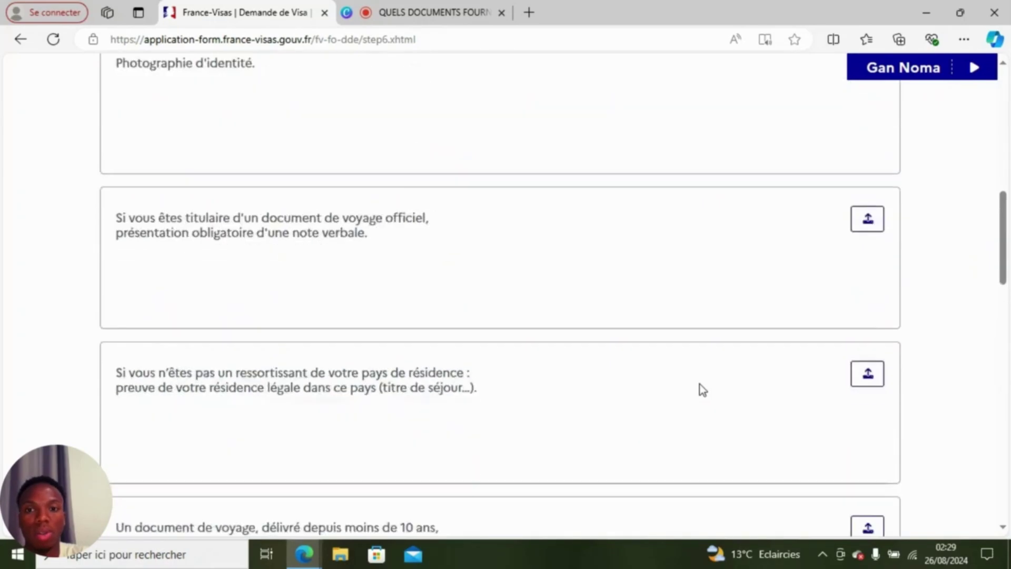
pyautogui.scroll(-2, 616, 331)
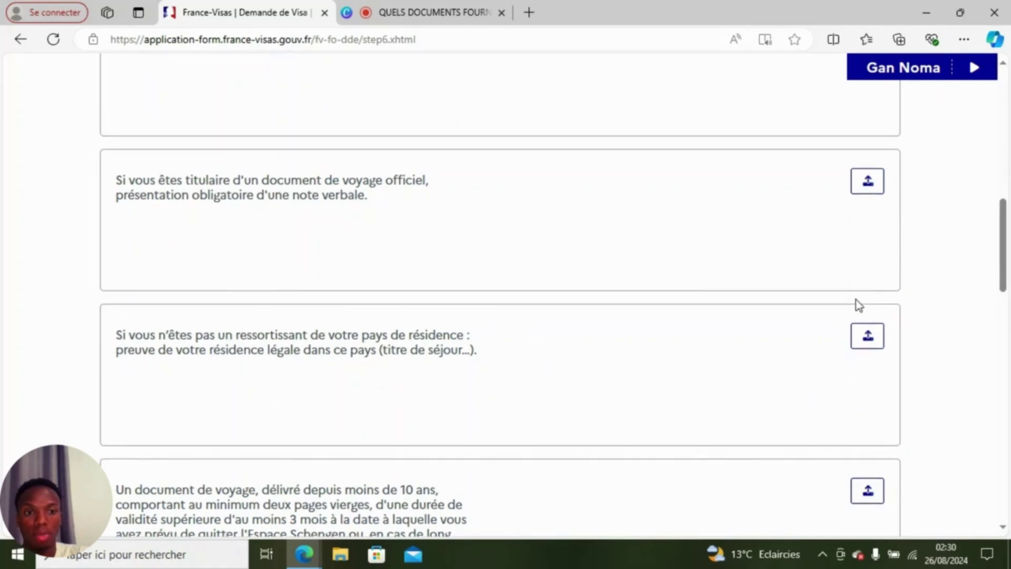
pyautogui.scroll(4, 848, 303)
pyautogui.scroll(-4, 790, 316)
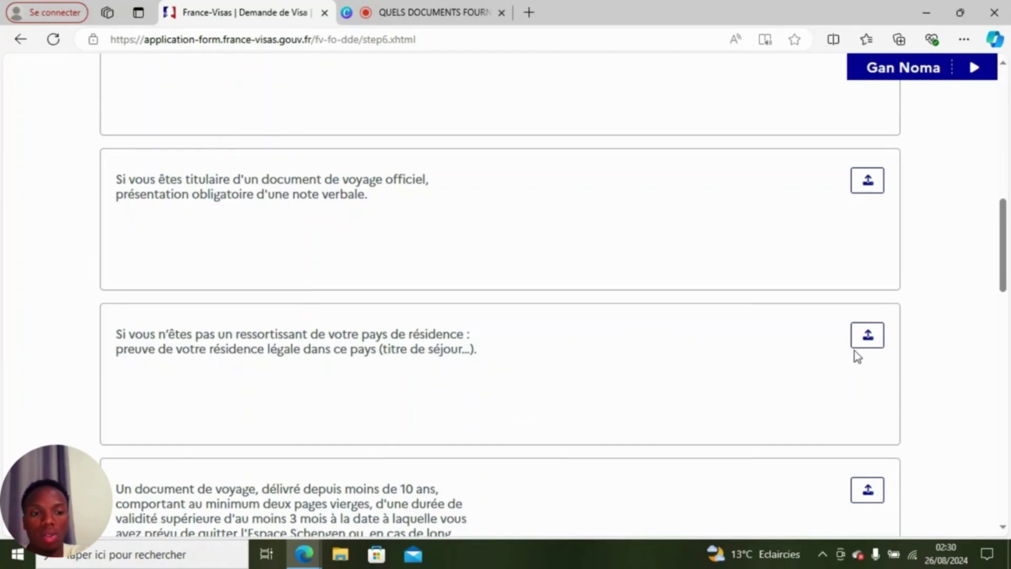
# Read the travel document requirements and the documents requested under Objet du voyage/séjour, Ressources and Hébergement.
pyautogui.scroll(-3, 667, 326)
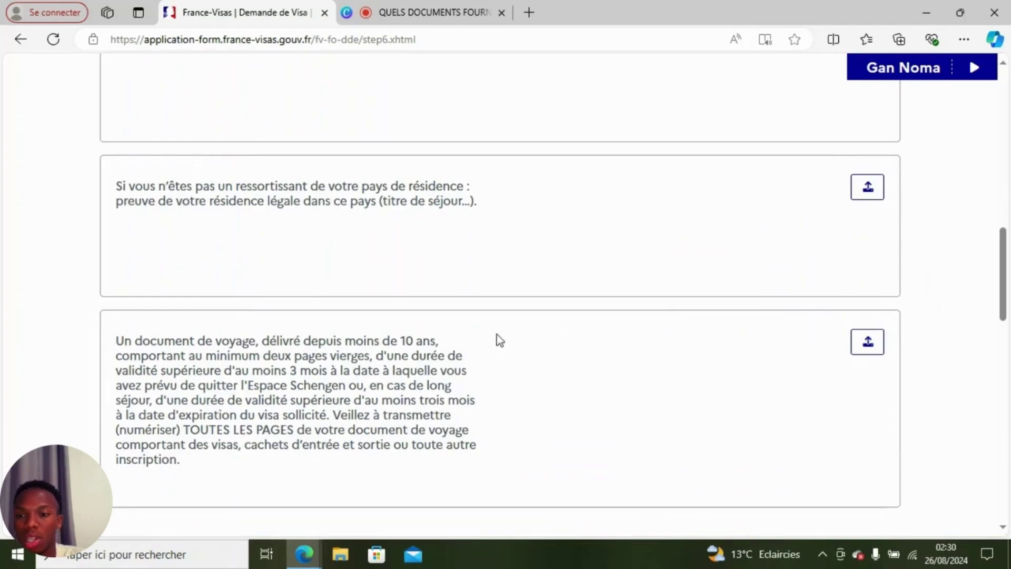
pyautogui.scroll(-1, 499, 339)
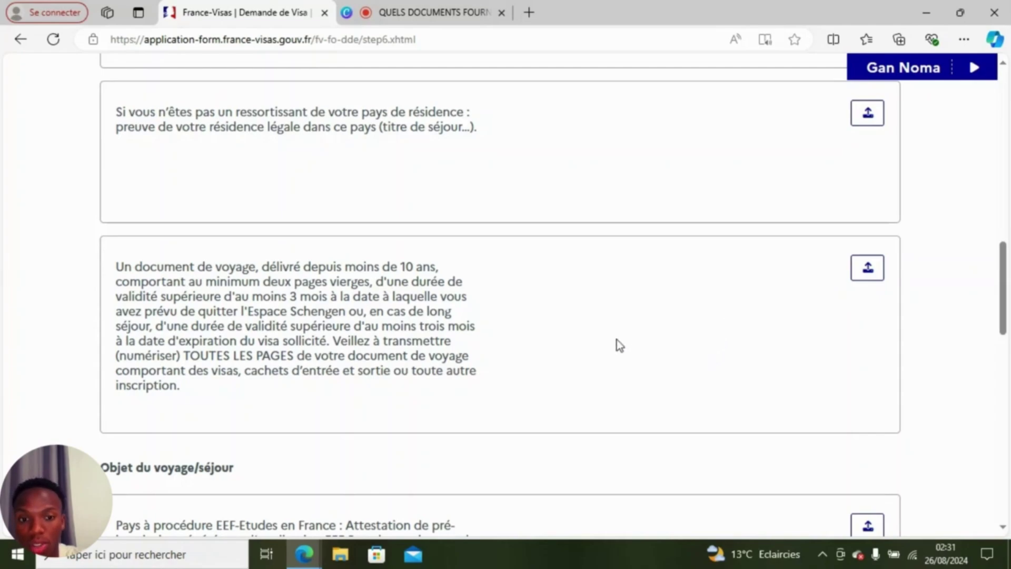
pyautogui.scroll(-3, 630, 332)
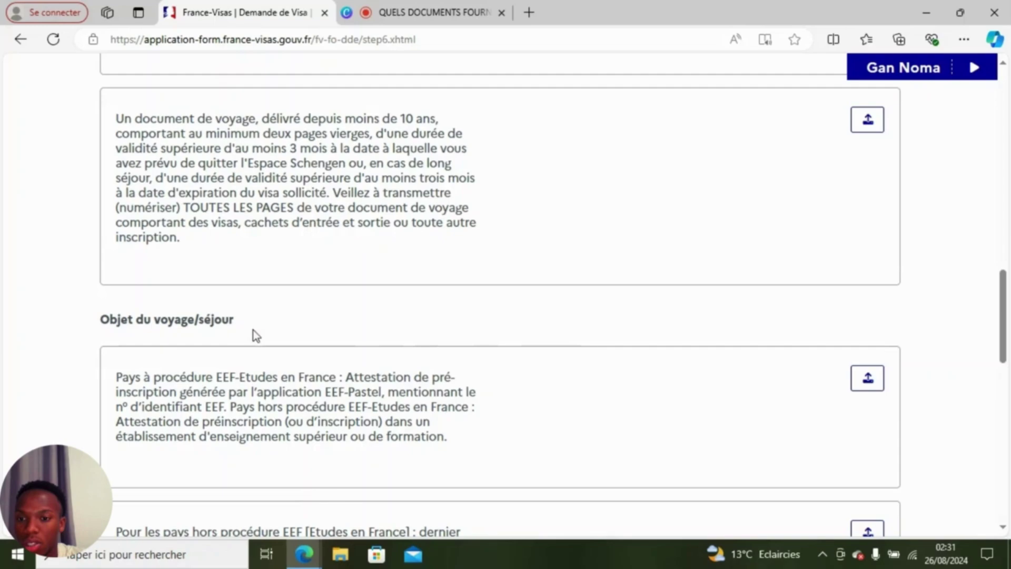
pyautogui.scroll(-2, 287, 323)
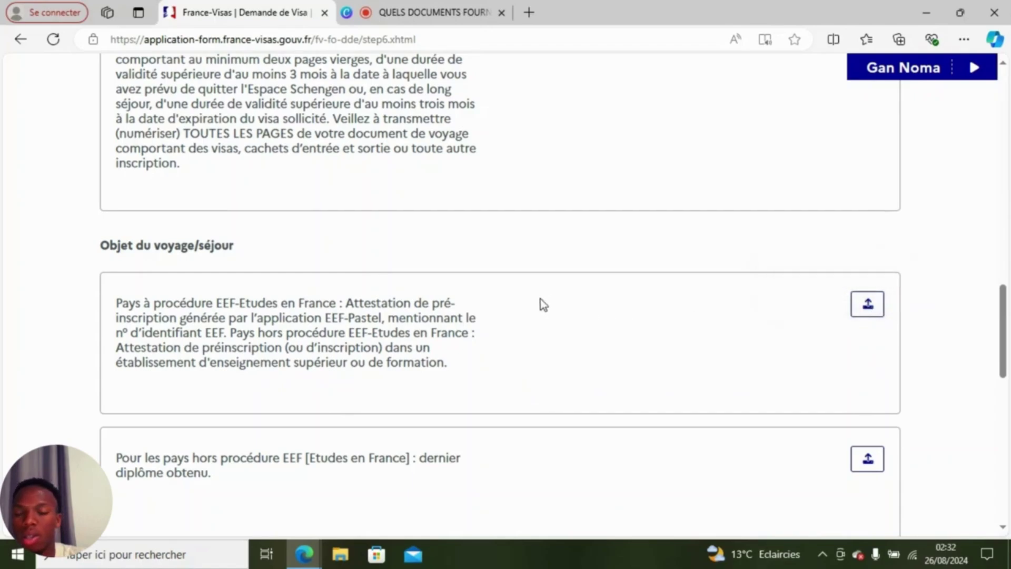
pyautogui.scroll(-3, 542, 303)
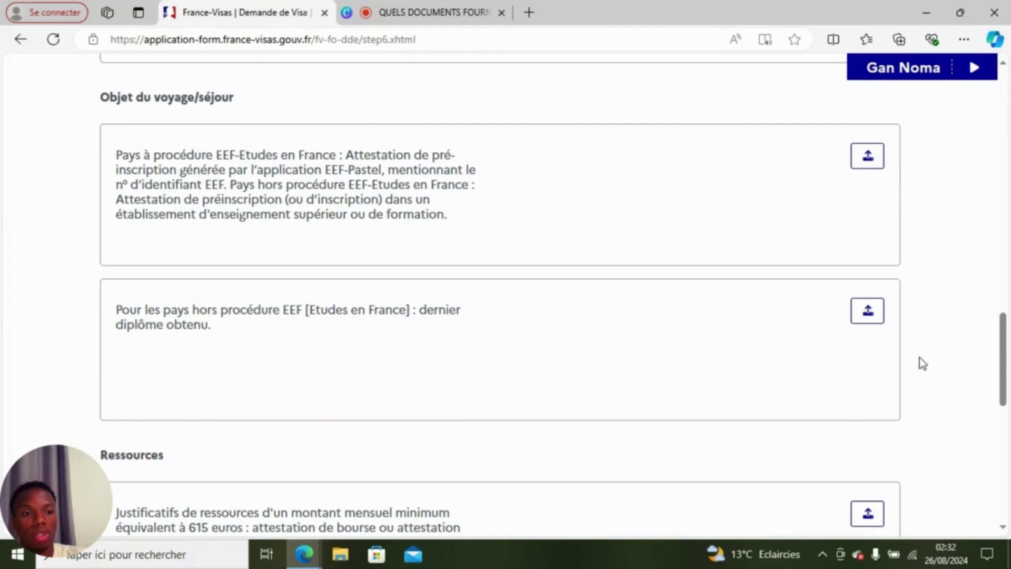
pyautogui.scroll(-3, 625, 333)
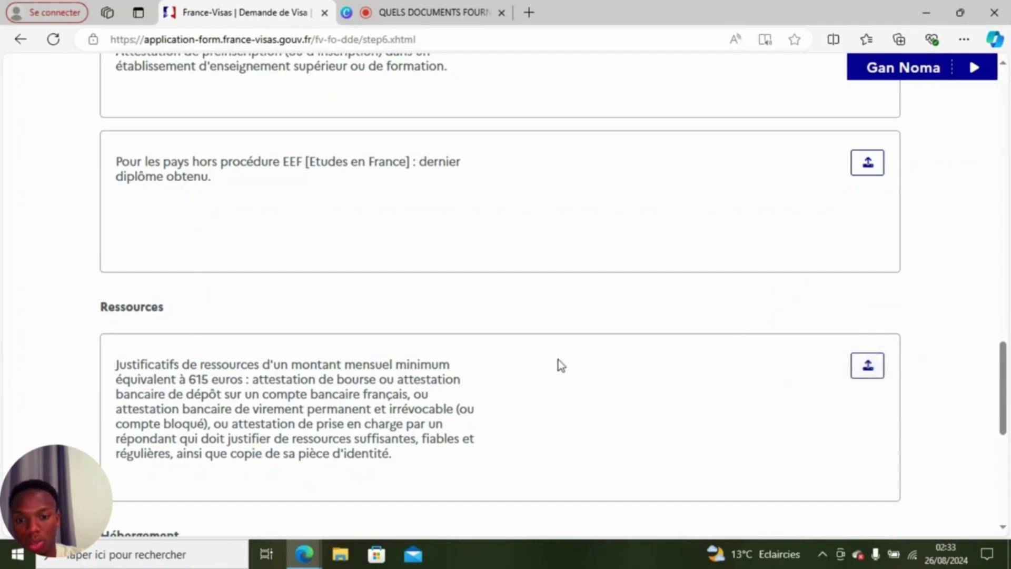
pyautogui.scroll(-3, 558, 366)
pyautogui.scroll(-1, 164, 394)
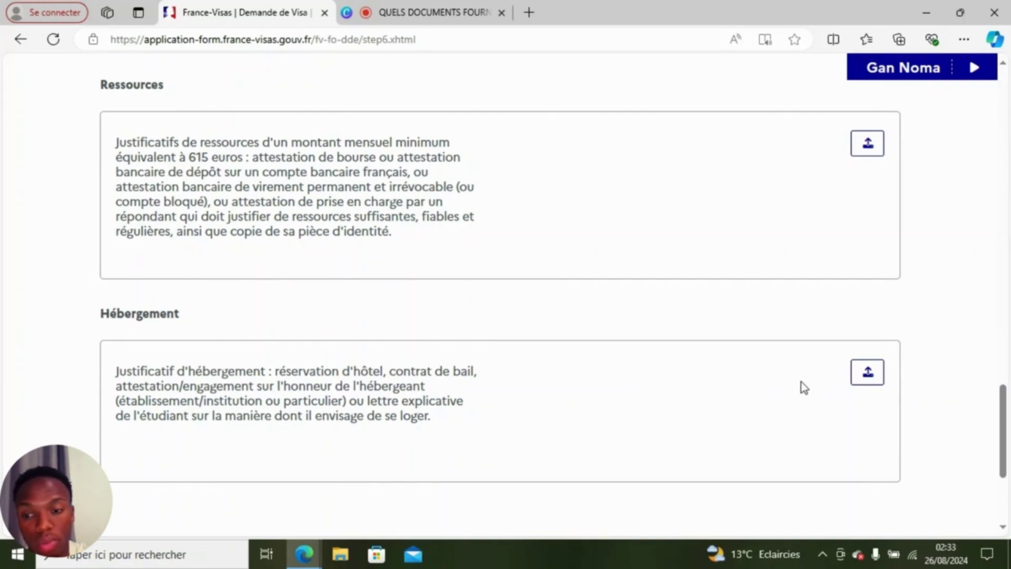
pyautogui.click(866, 389)
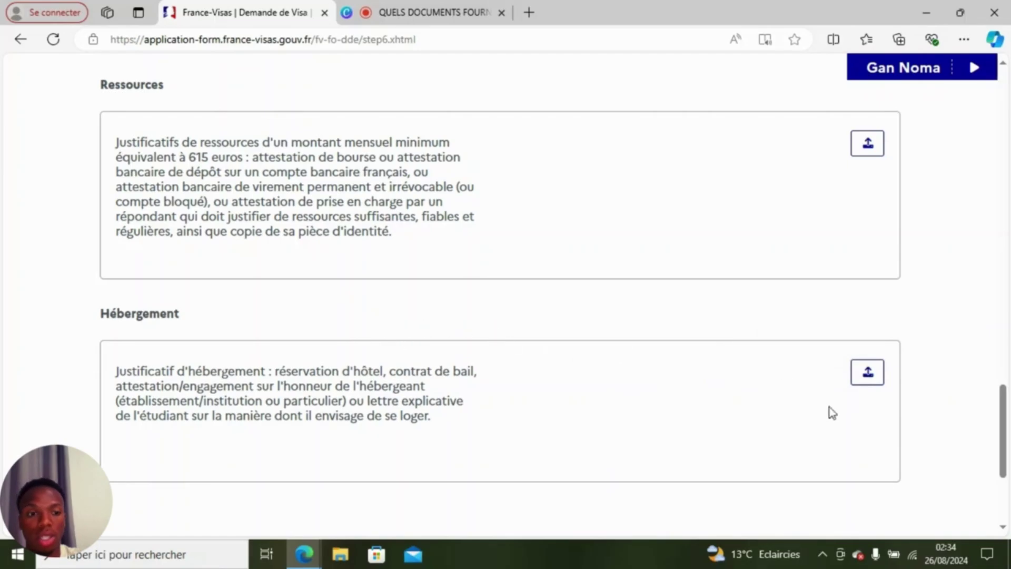
# Skim the whole supporting documents list again, from Hébergement back up to the appointment instructions and the optional scanning notice.
pyautogui.scroll(-2, 724, 364)
pyautogui.scroll(12, 707, 345)
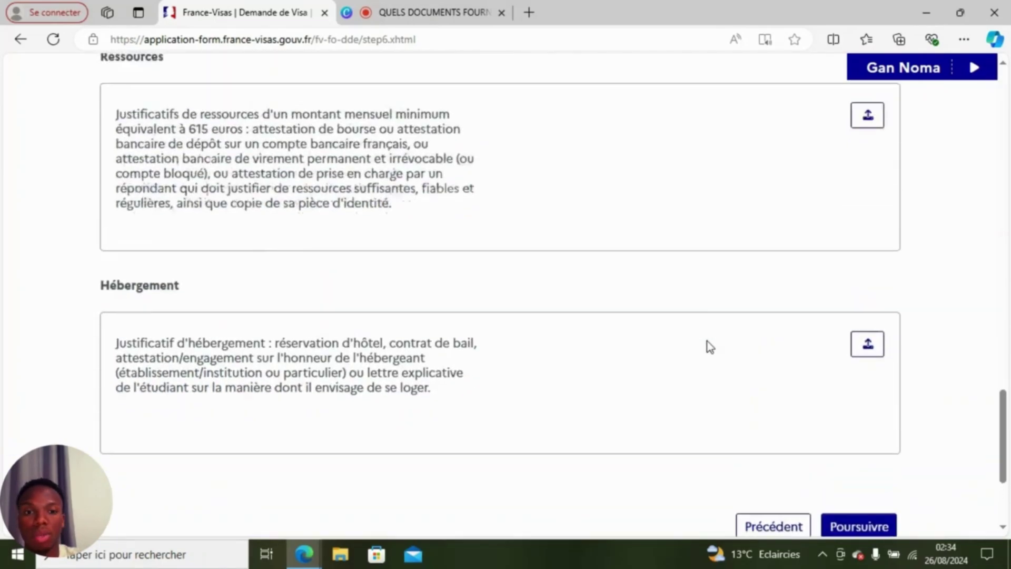
pyautogui.scroll(10, 707, 345)
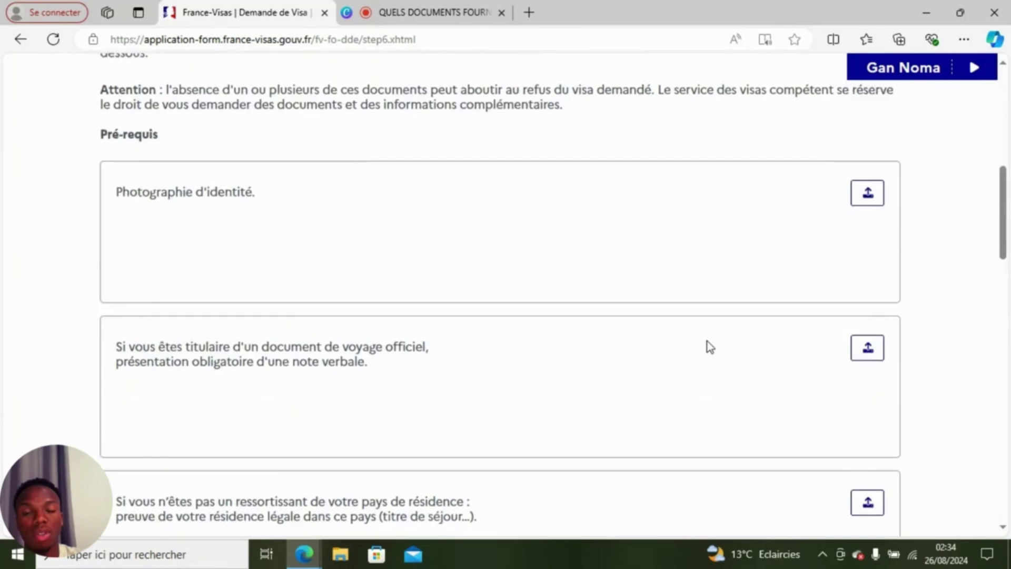
pyautogui.scroll(-6, 707, 345)
pyautogui.scroll(-10, 707, 345)
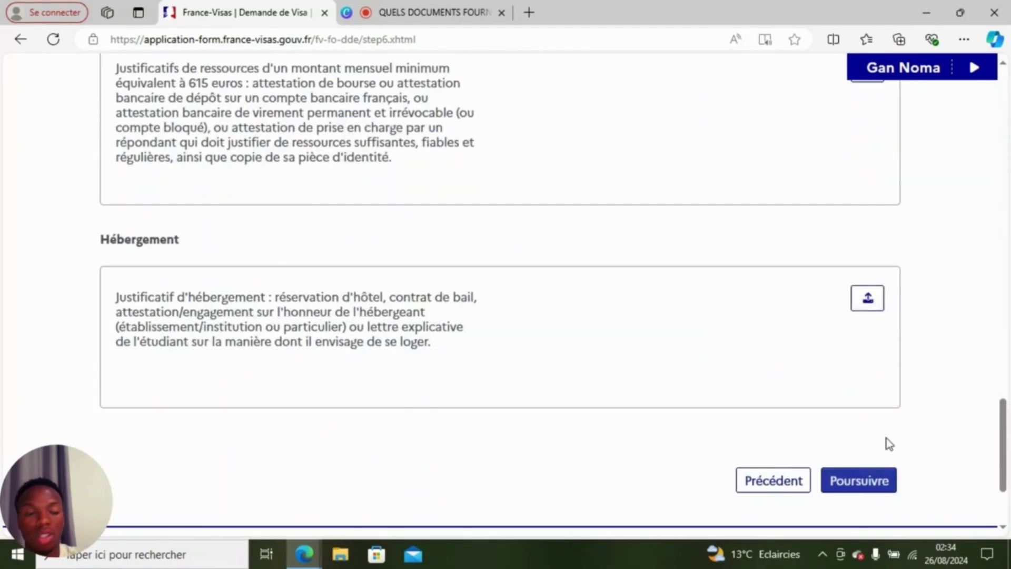
pyautogui.scroll(8, 873, 415)
pyautogui.scroll(6, 864, 409)
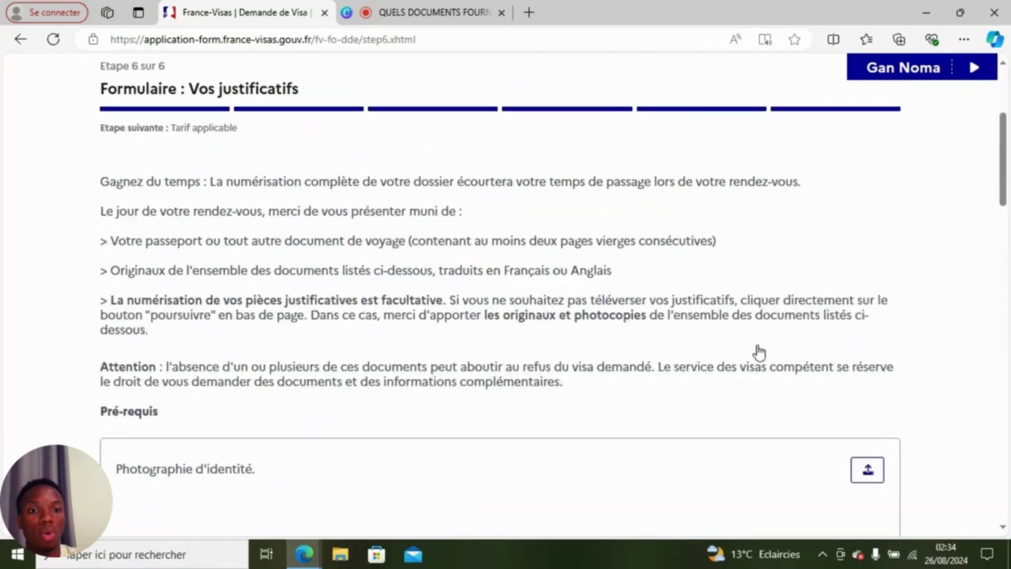
# Proceed from the supporting documents step without uploading any files, and confirm continuing despite the missing documents.
pyautogui.scroll(-10, 740, 345)
pyautogui.scroll(-8, 738, 346)
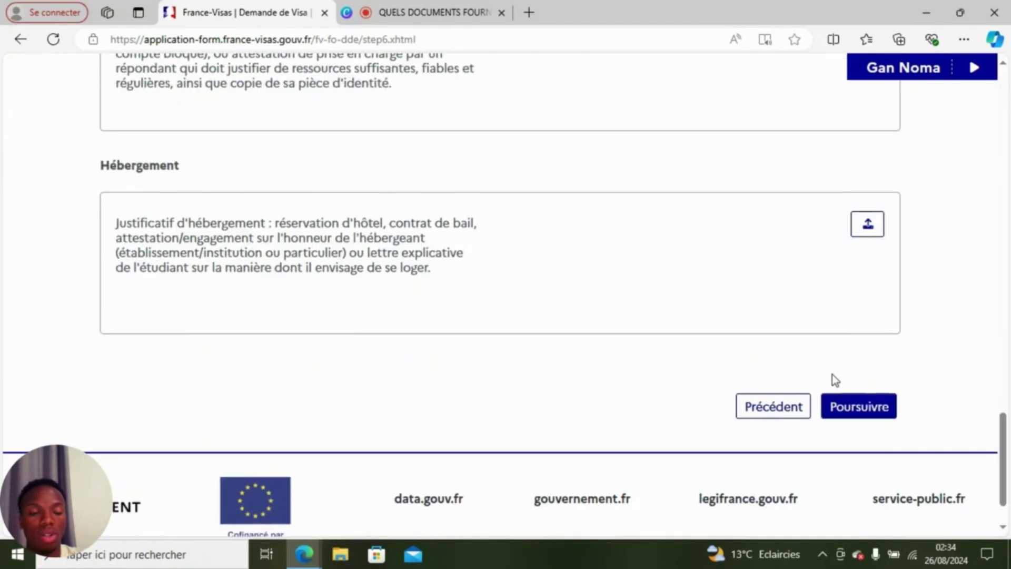
pyautogui.click(857, 412)
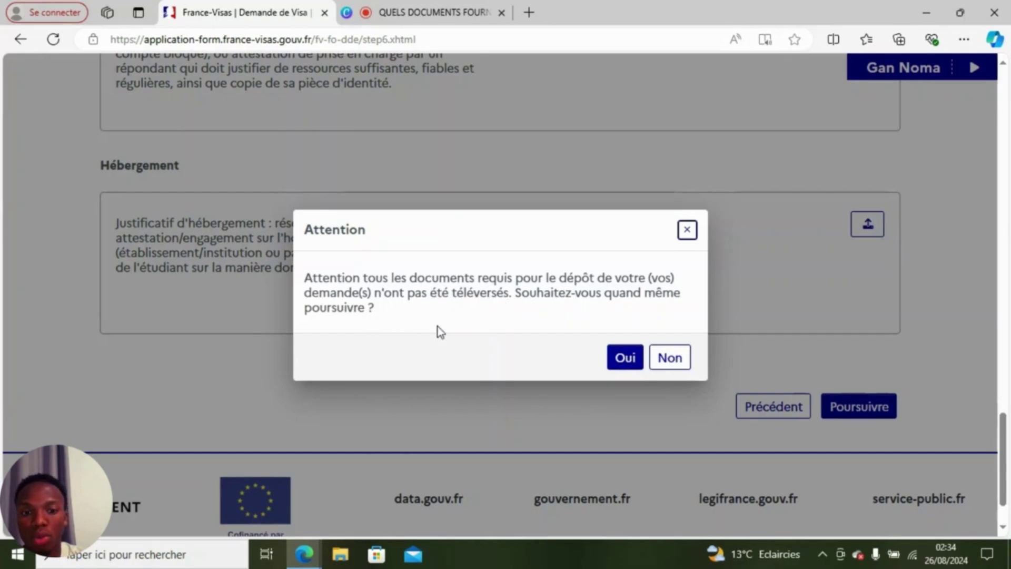
pyautogui.click(623, 363)
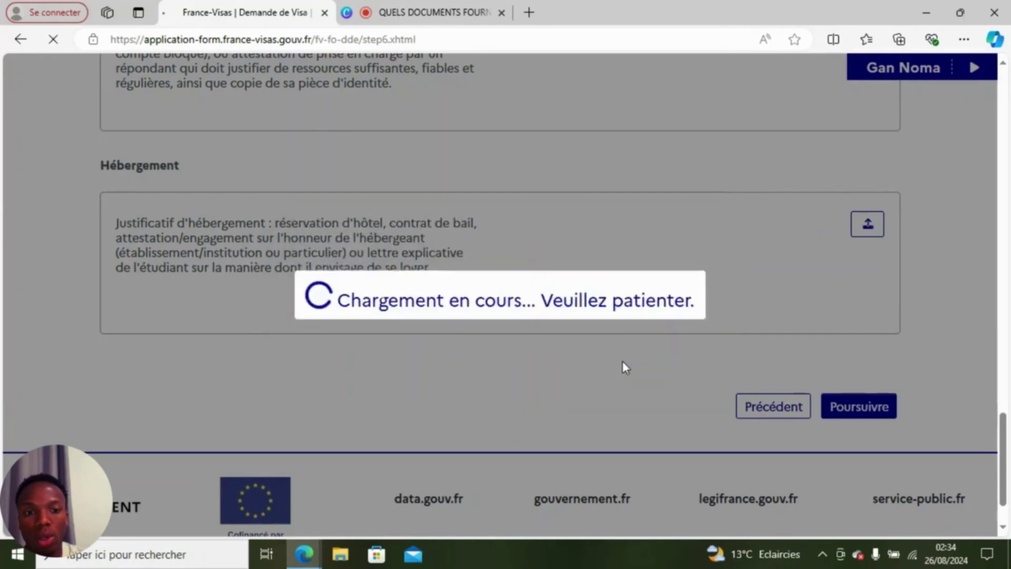
# Accept the declaration of correct, complete information and the commitment to print and sign, and download the validated application's PDF form.
pyautogui.scroll(-3, 693, 353)
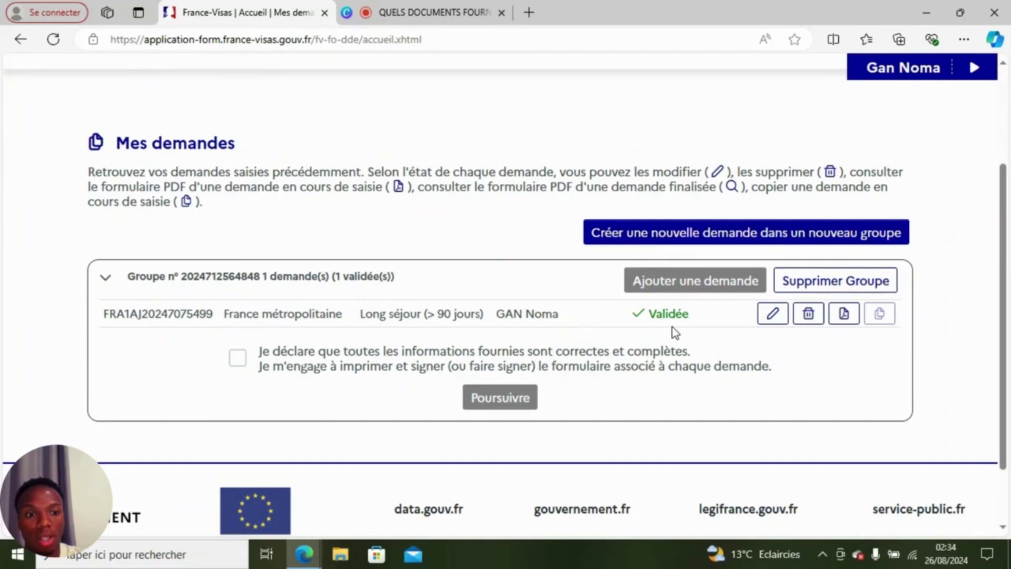
pyautogui.click(239, 366)
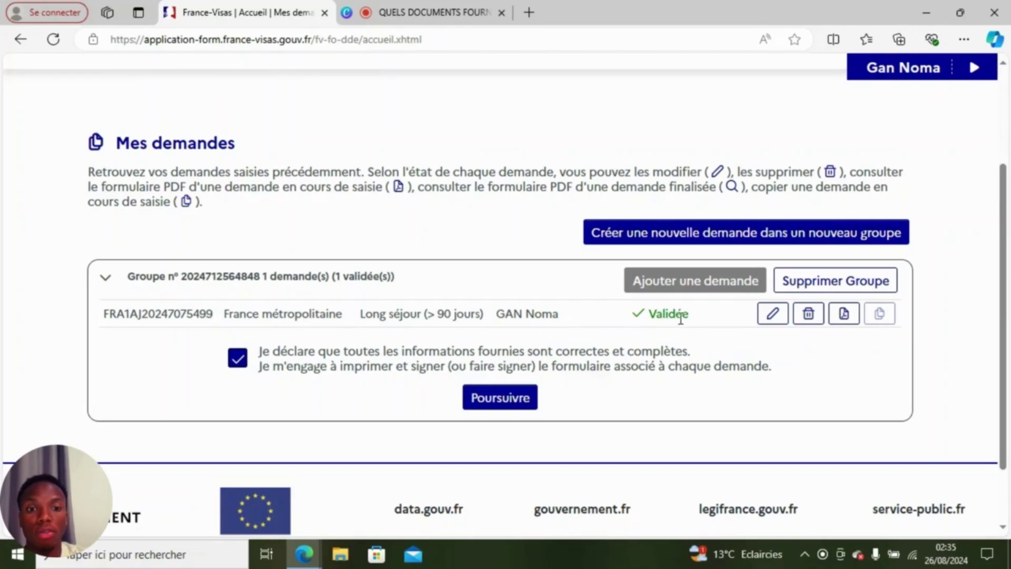
pyautogui.click(845, 316)
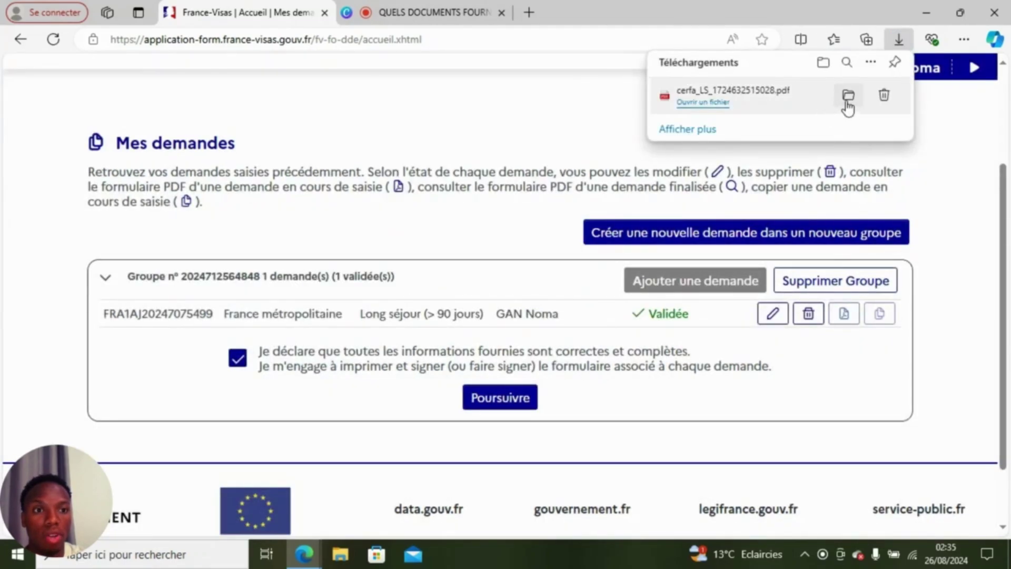
# Open the downloaded cerfa_LS_1724632515028.pdf from the downloads folder and review all three pages of the long-stay visa application form.
pyautogui.click(848, 101)
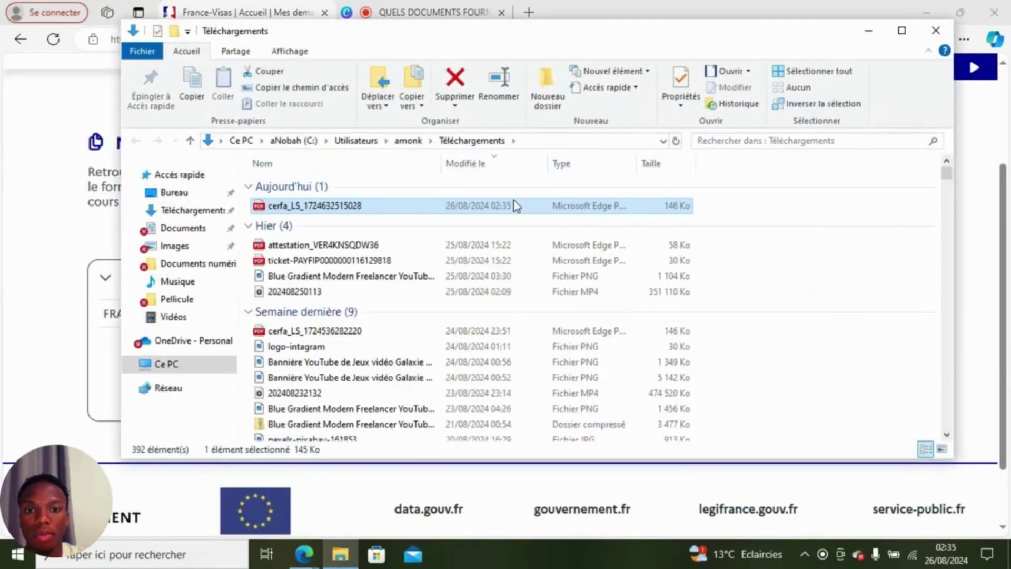
pyautogui.doubleClick(514, 205)
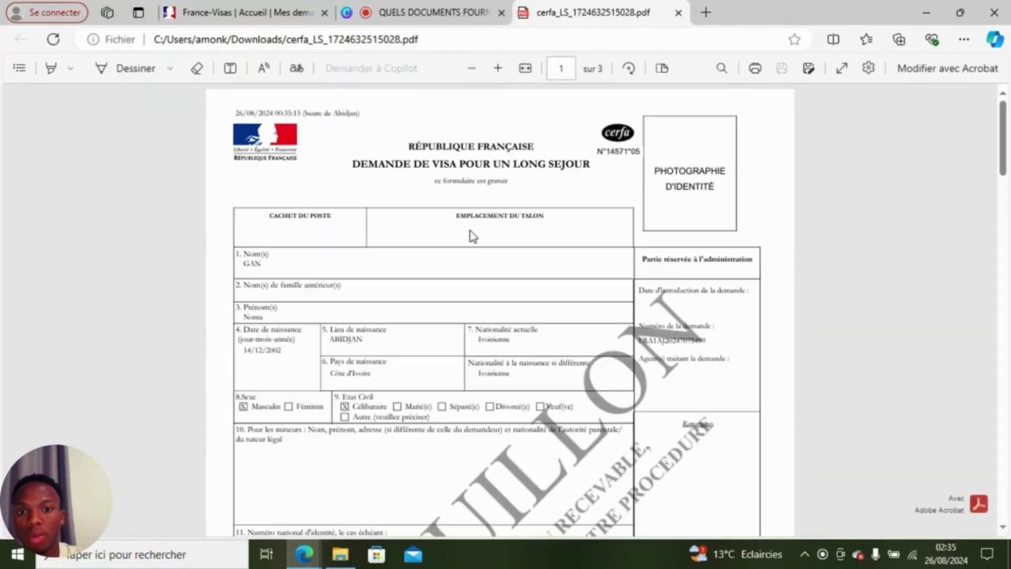
pyautogui.scroll(-10, 514, 232)
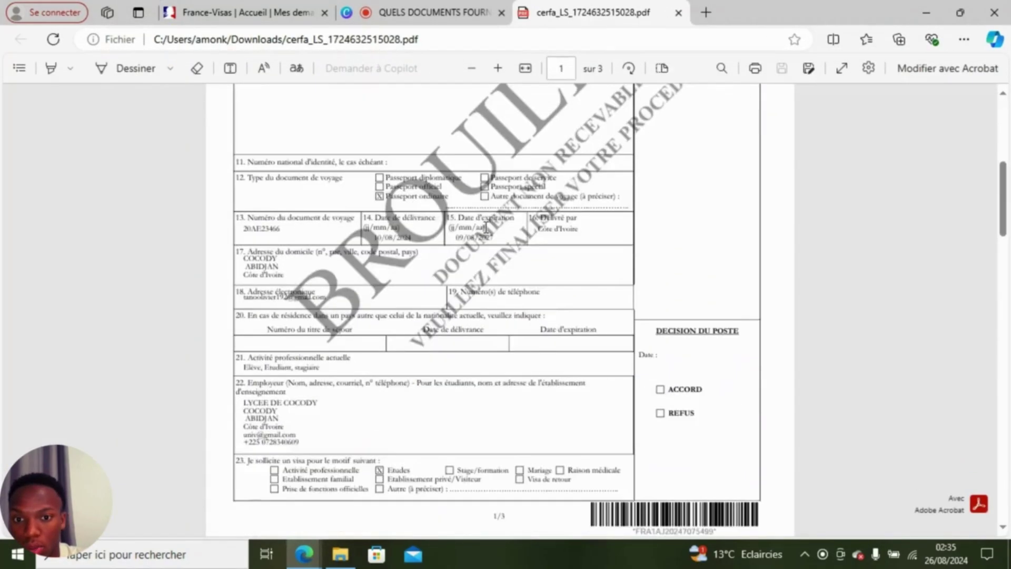
pyautogui.scroll(-15, 486, 226)
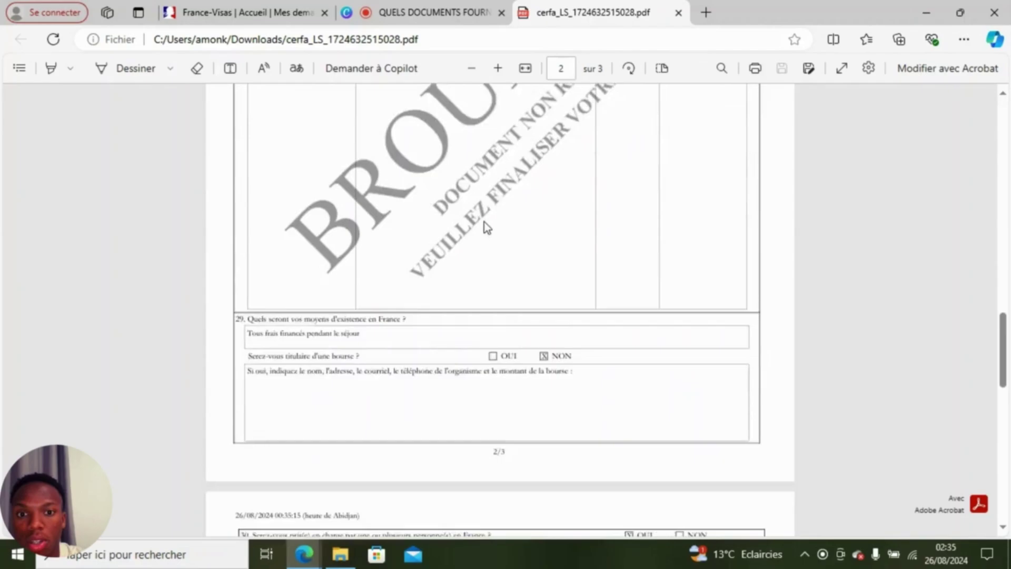
pyautogui.scroll(15, 489, 227)
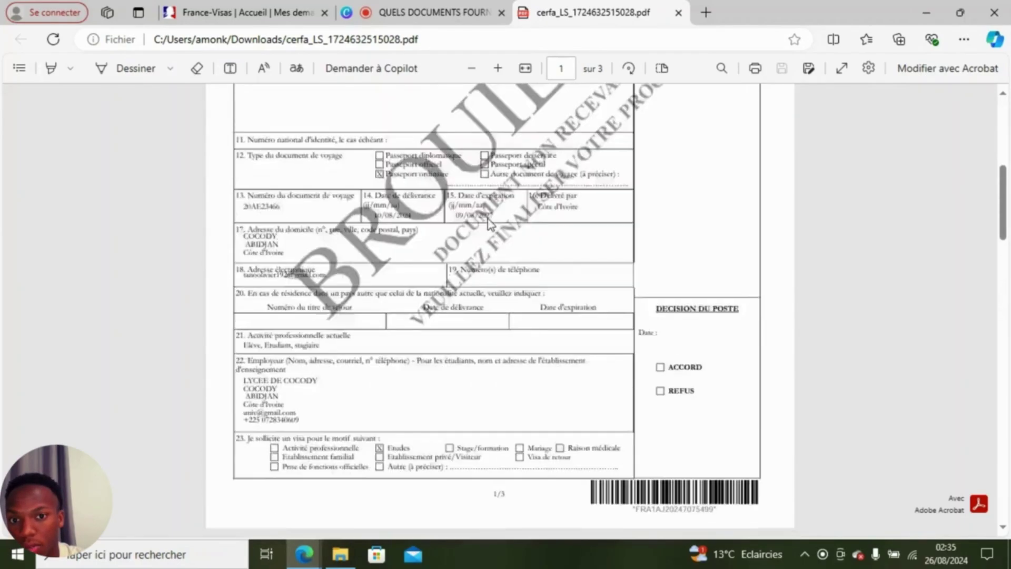
pyautogui.scroll(8, 483, 209)
pyautogui.scroll(-5, 485, 207)
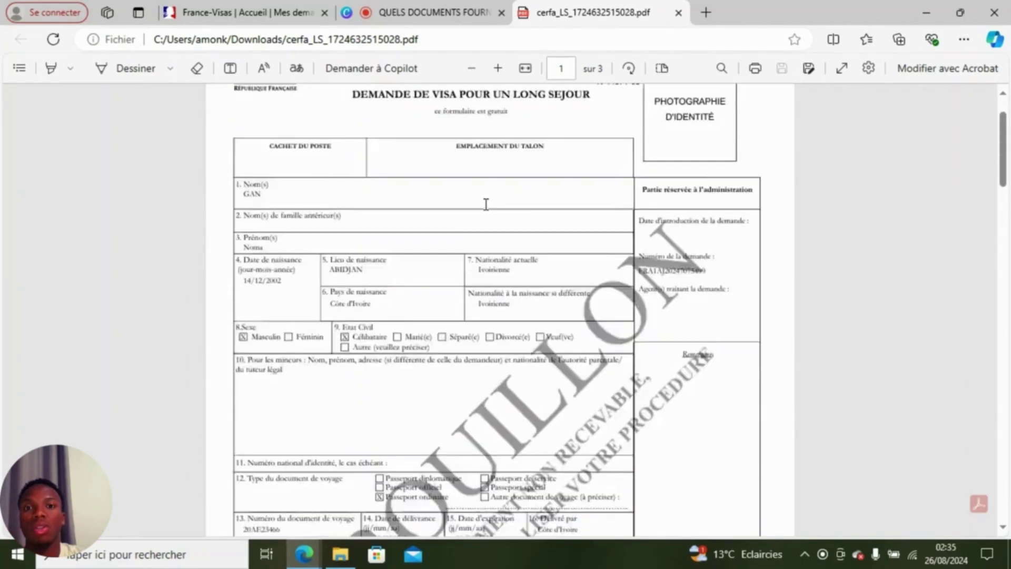
pyautogui.scroll(-10, 485, 208)
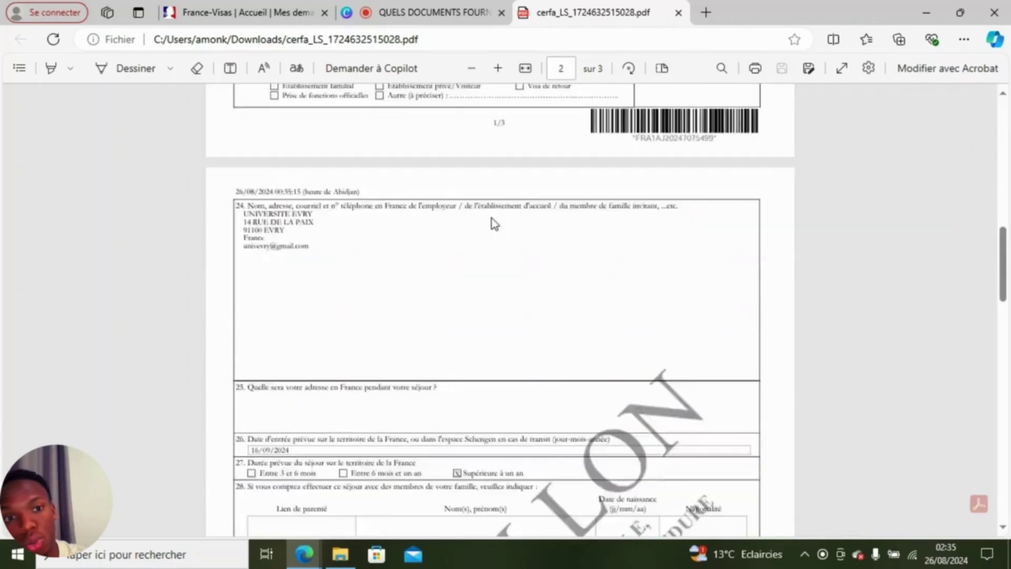
pyautogui.scroll(-15, 495, 221)
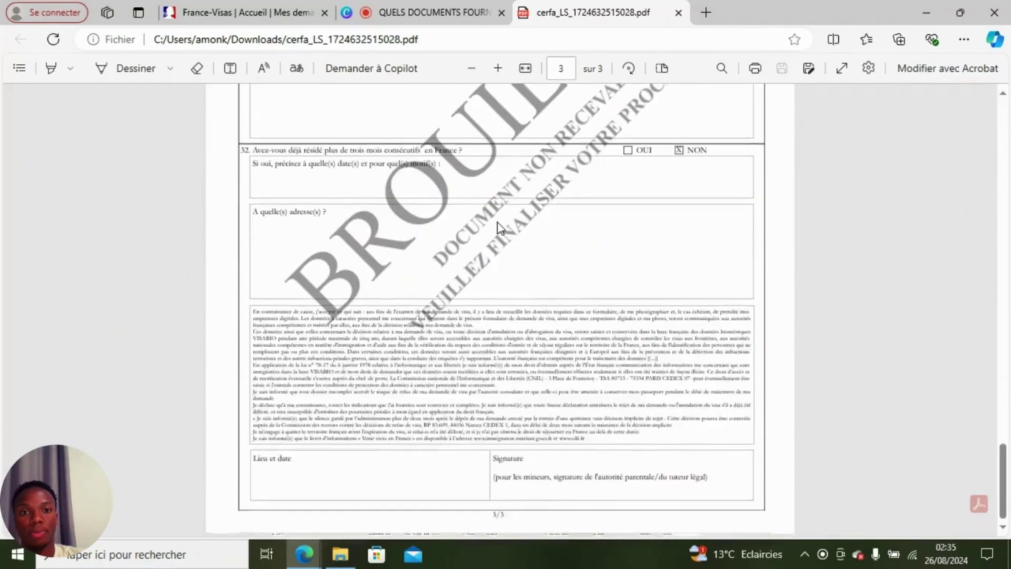
# Return to the France-Visas Mes demandes page and look over the validated application group and its declaration.
pyautogui.click(306, 13)
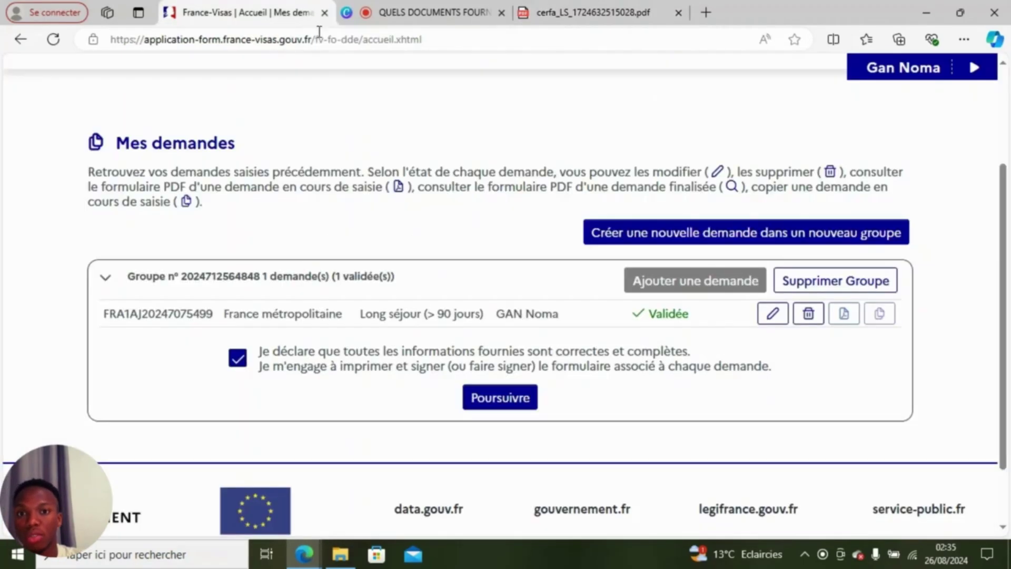
pyautogui.scroll(-2, 529, 239)
pyautogui.scroll(5, 487, 255)
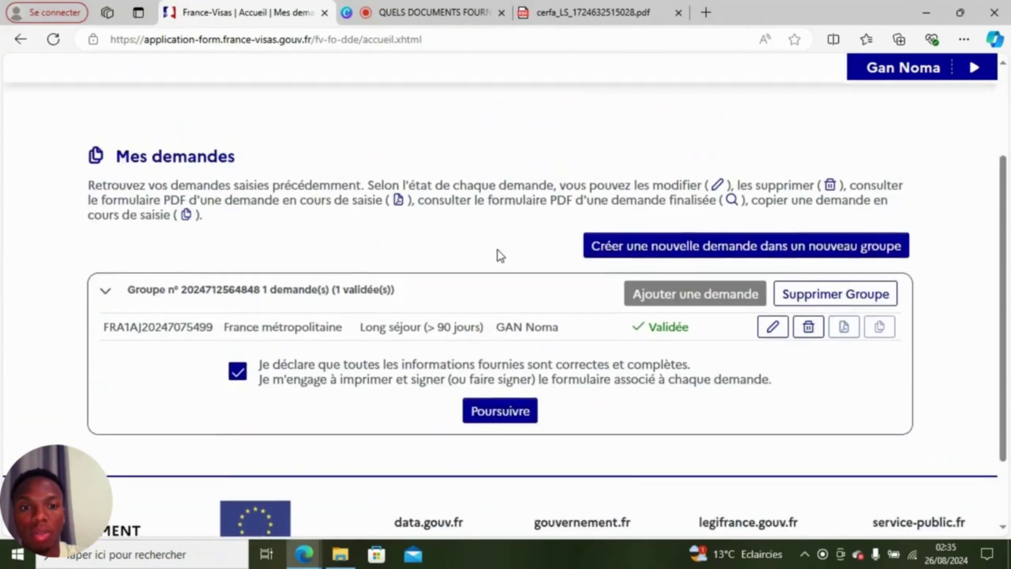
pyautogui.scroll(-1, 479, 282)
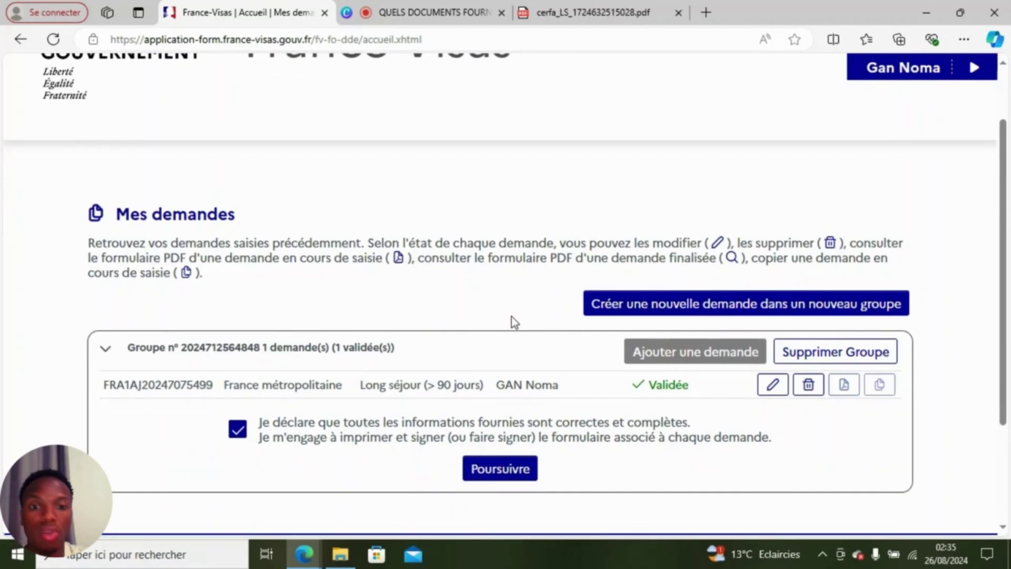
pyautogui.scroll(1, 510, 317)
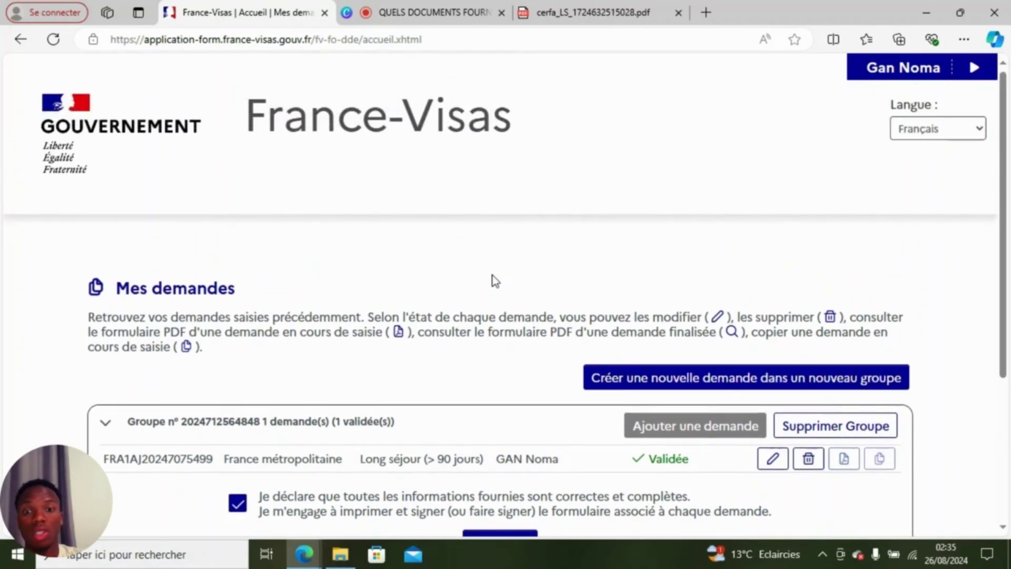